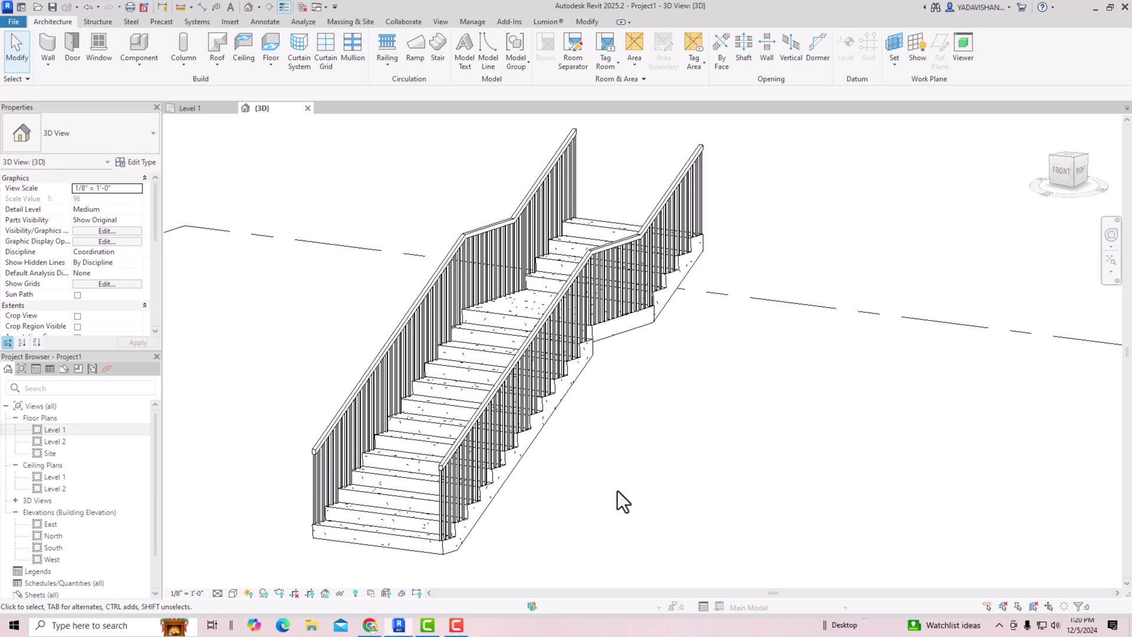
# Step: Zoom in and out on the two-run stair in the 3D view
pyautogui.scroll(2, 366, 522)
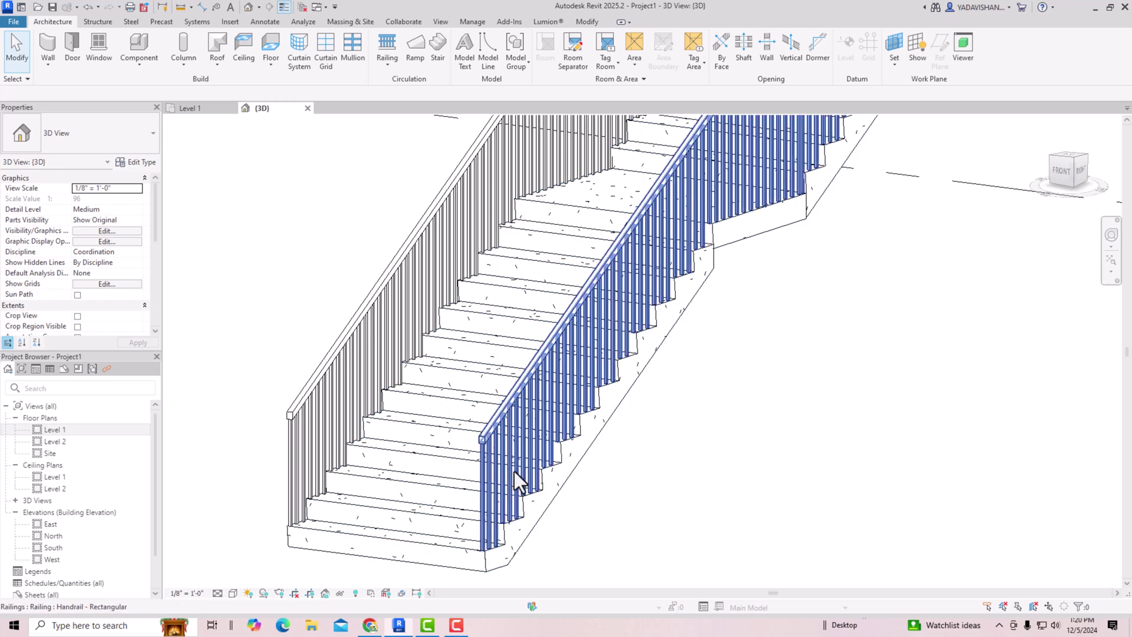
pyautogui.scroll(-3, 496, 484)
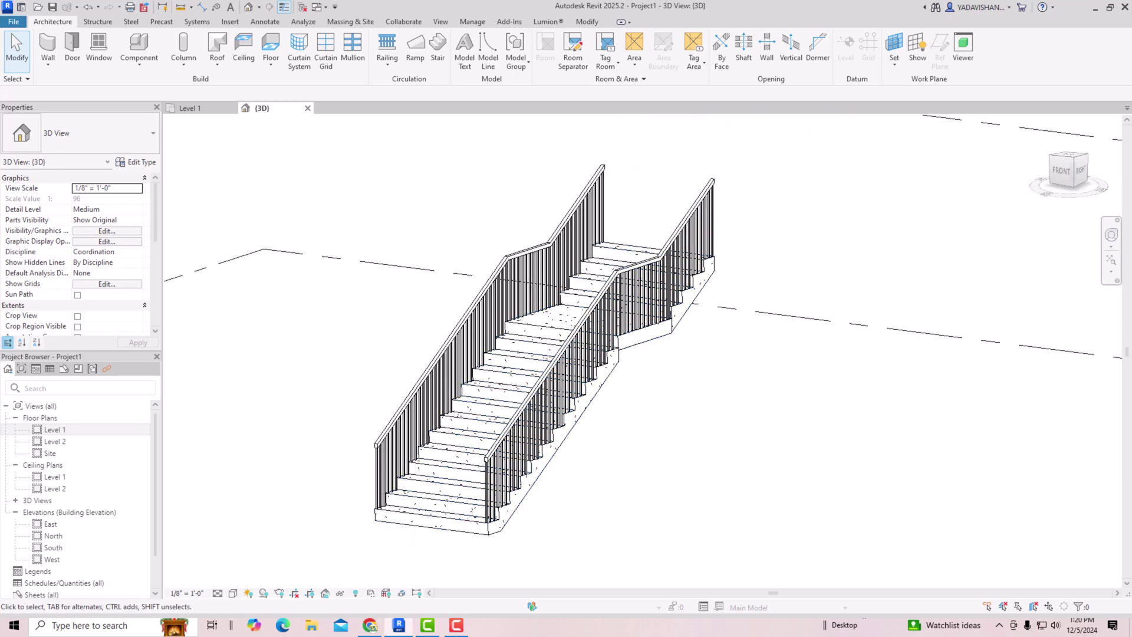
pyautogui.scroll(3, 686, 372)
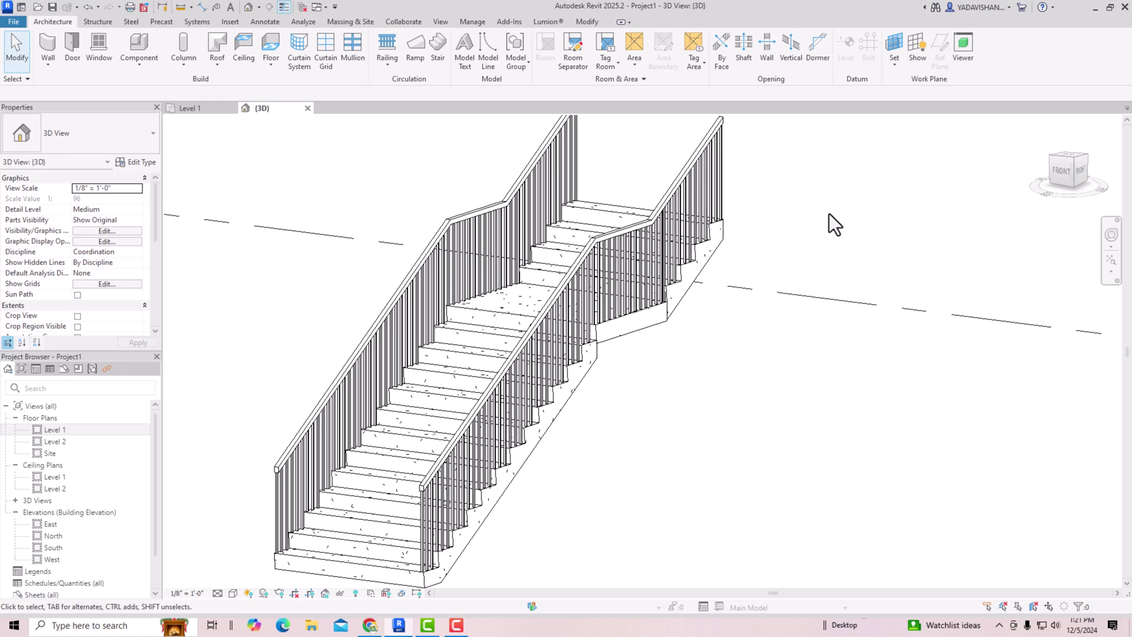
pyautogui.scroll(4, 505, 304)
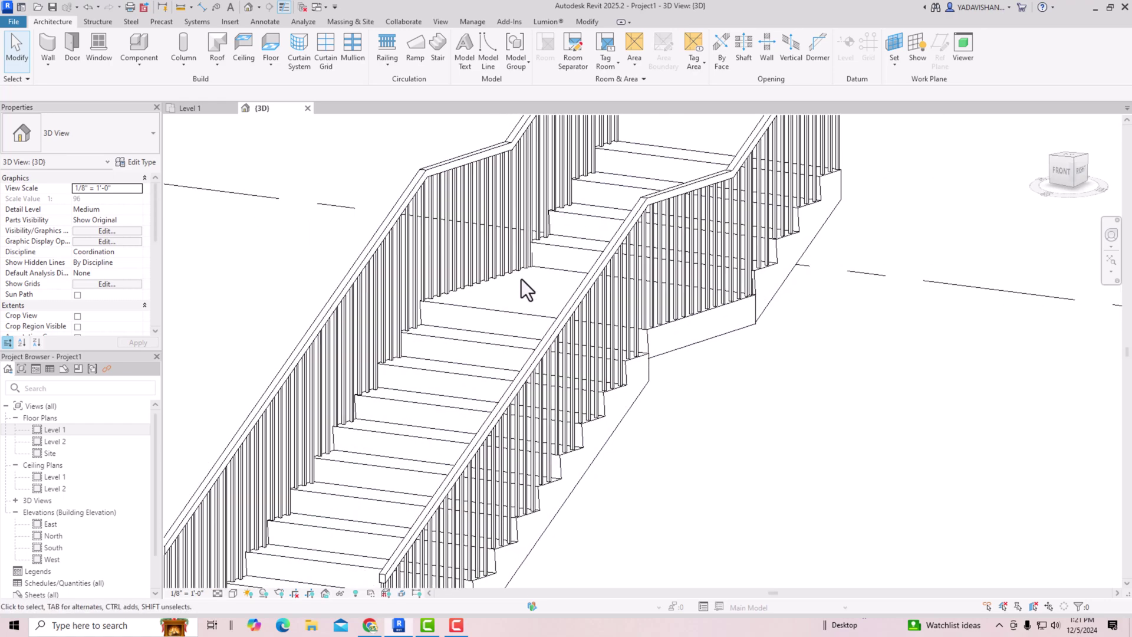
pyautogui.scroll(-4, 521, 279)
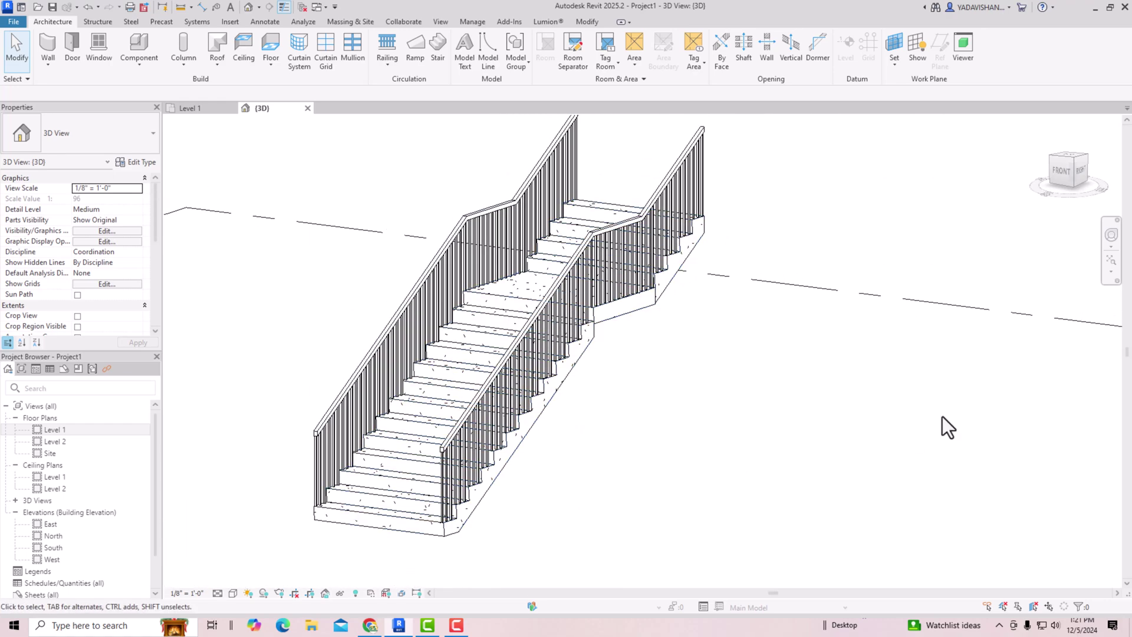
# Step: Switch the 3D view to the Realistic visual style and orbit to inspect the shaded stair
pyautogui.click(232, 593)
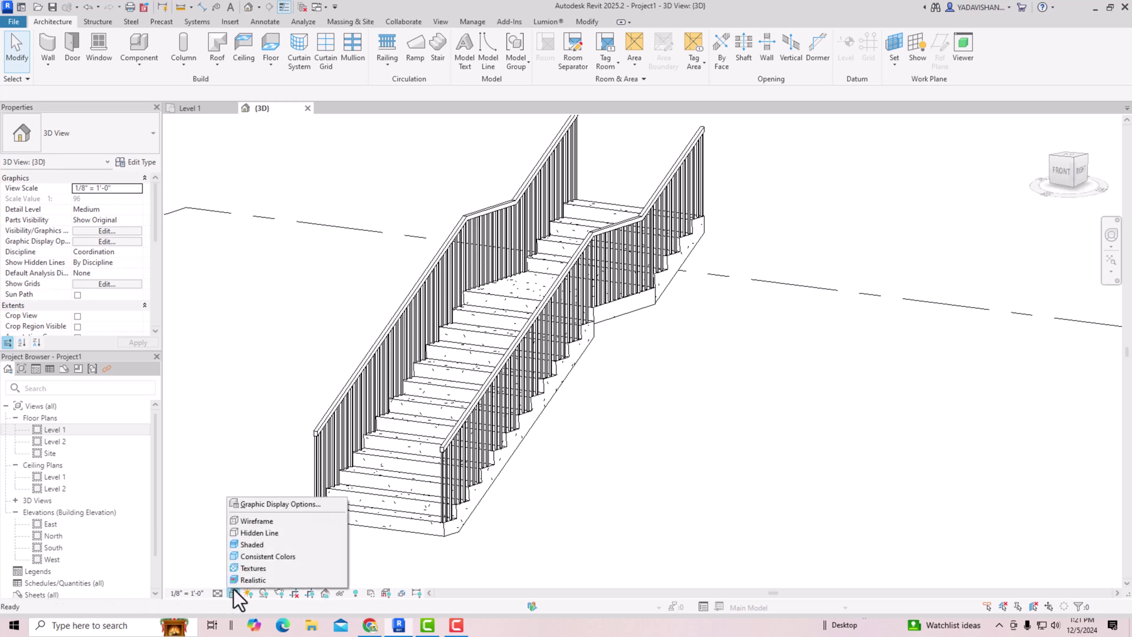
pyautogui.click(246, 577)
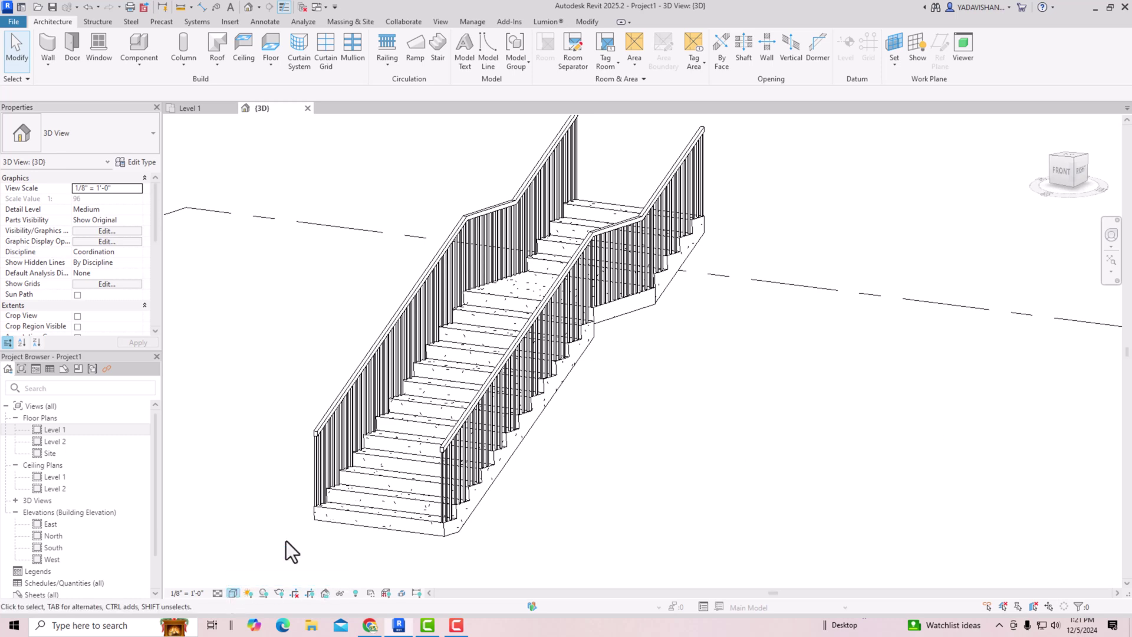
pyautogui.scroll(4, 416, 444)
pyautogui.scroll(-5, 418, 441)
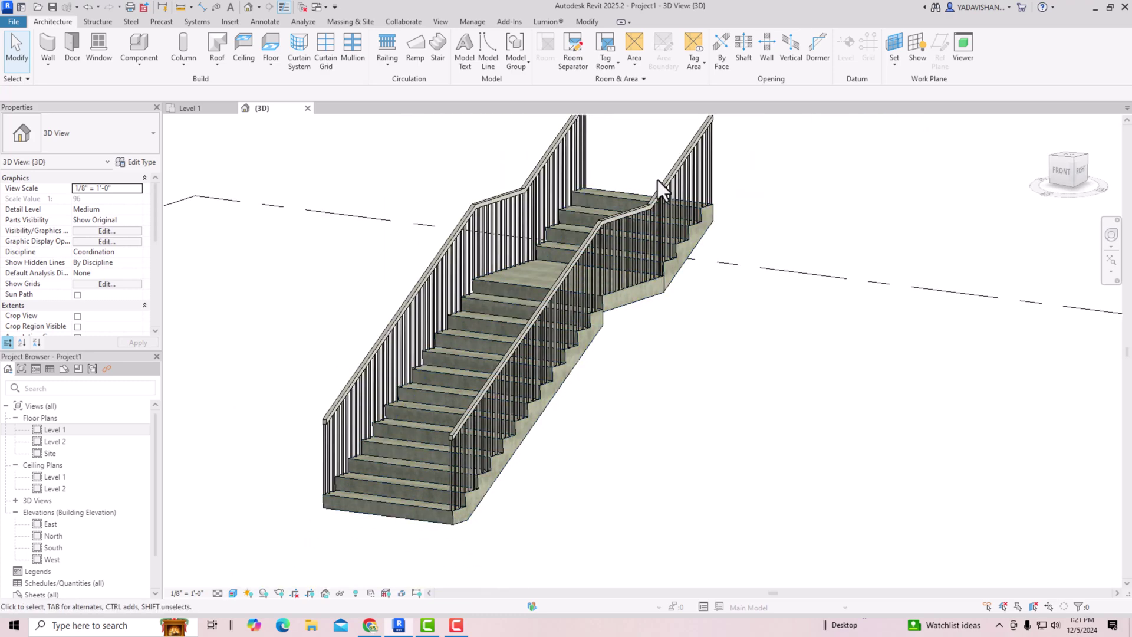
pyautogui.scroll(1, 659, 178)
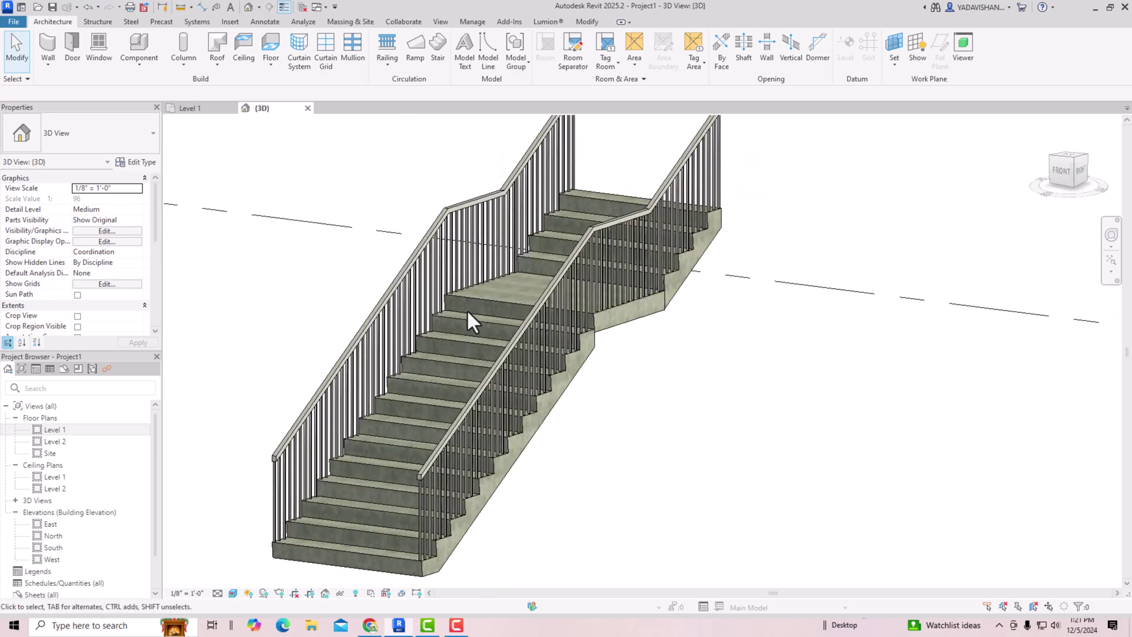
pyautogui.scroll(2, 499, 305)
pyautogui.keyDown('shift'); pyautogui.moveTo(497, 301); pyautogui.dragTo(480, 286, button='middle'); pyautogui.keyUp('shift')
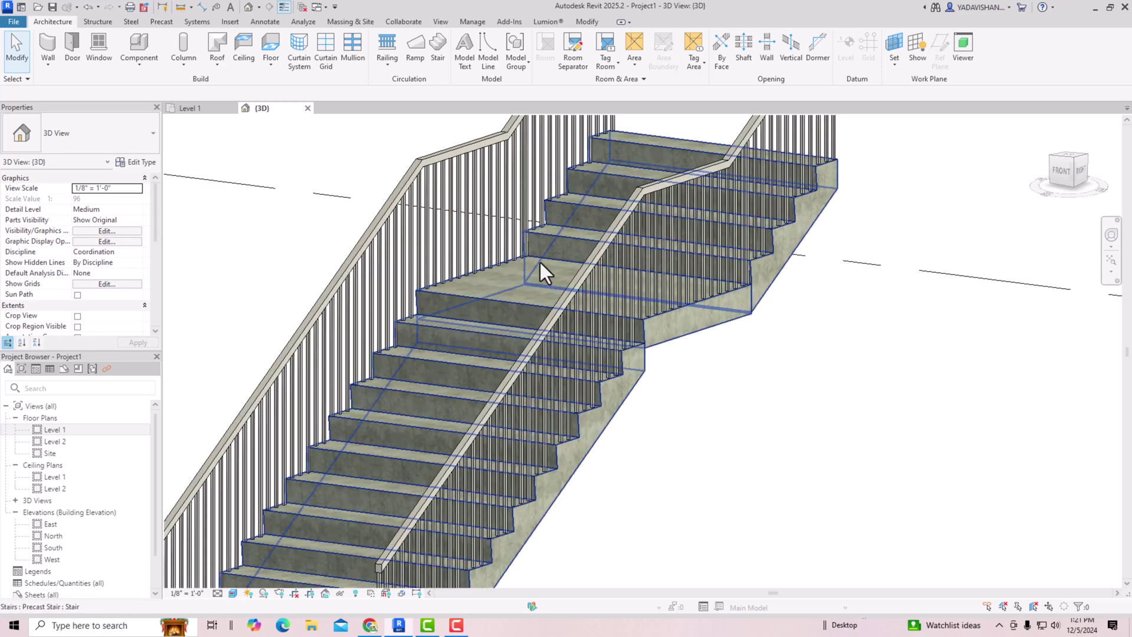
# Step: Select the stair and duplicate its Precast Stair type as 'new stair'
pyautogui.click(487, 296)
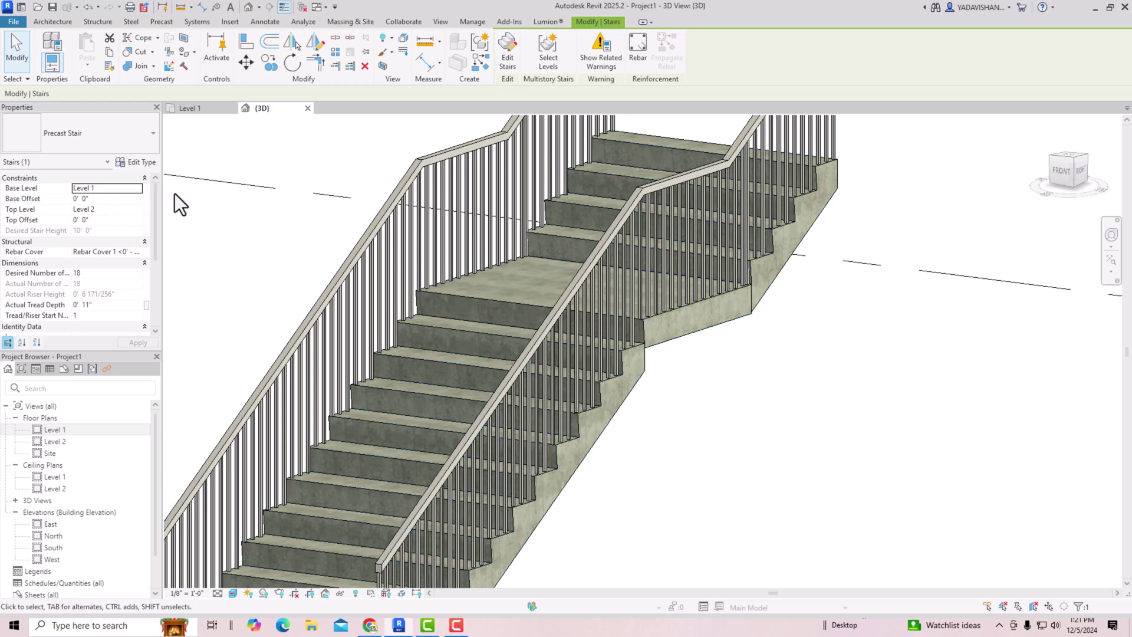
pyautogui.click(133, 162)
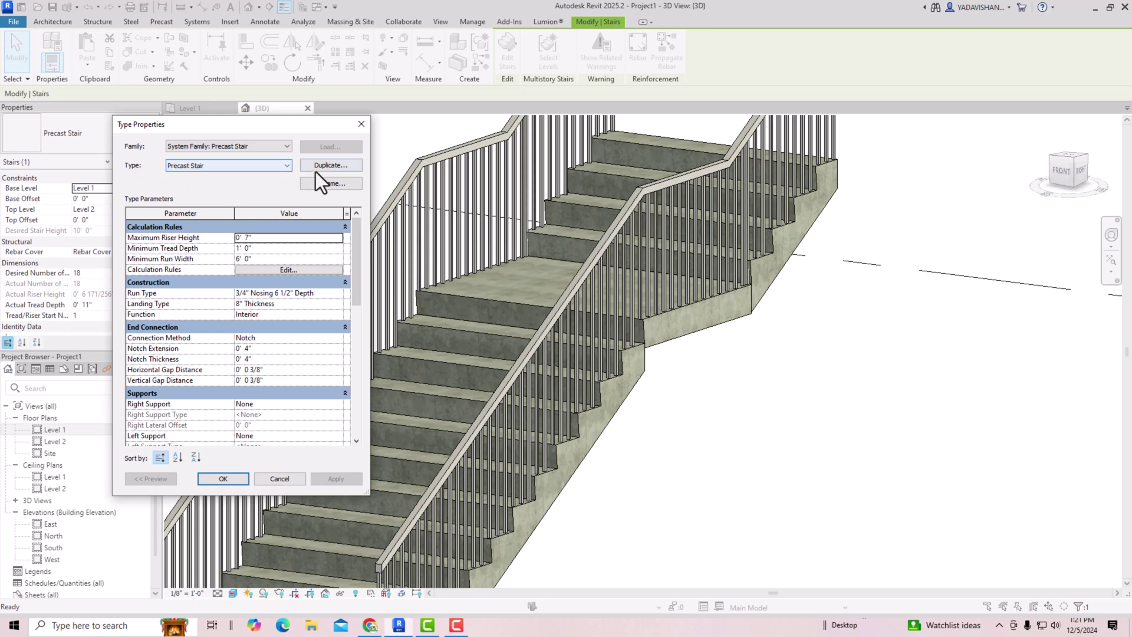
pyautogui.click(332, 168)
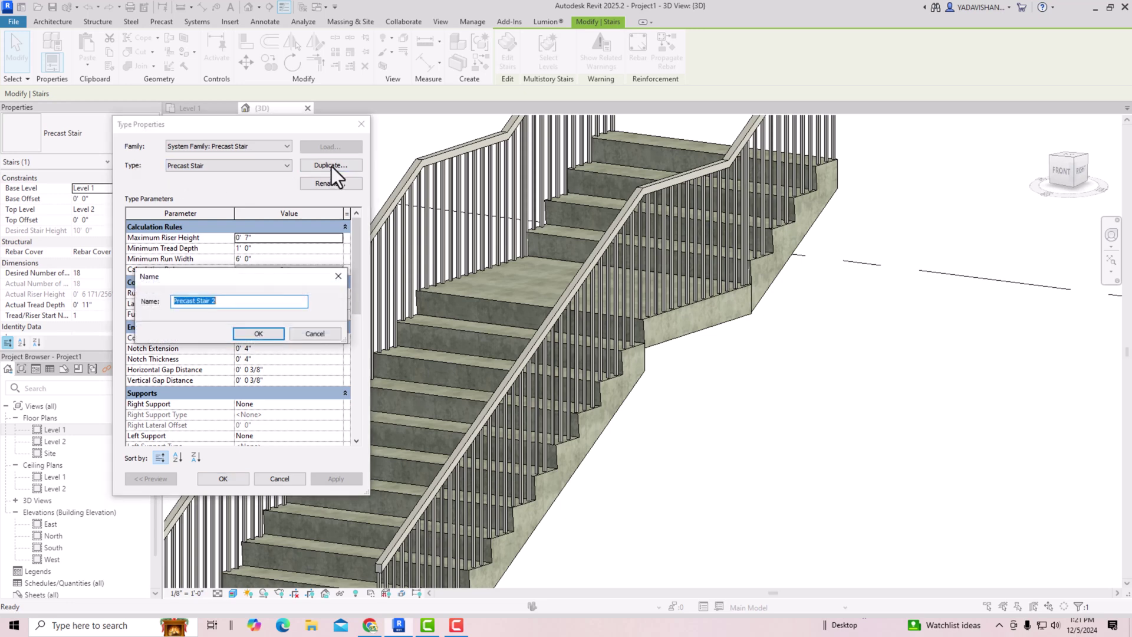
pyautogui.write('new stair')
pyautogui.click(258, 333)
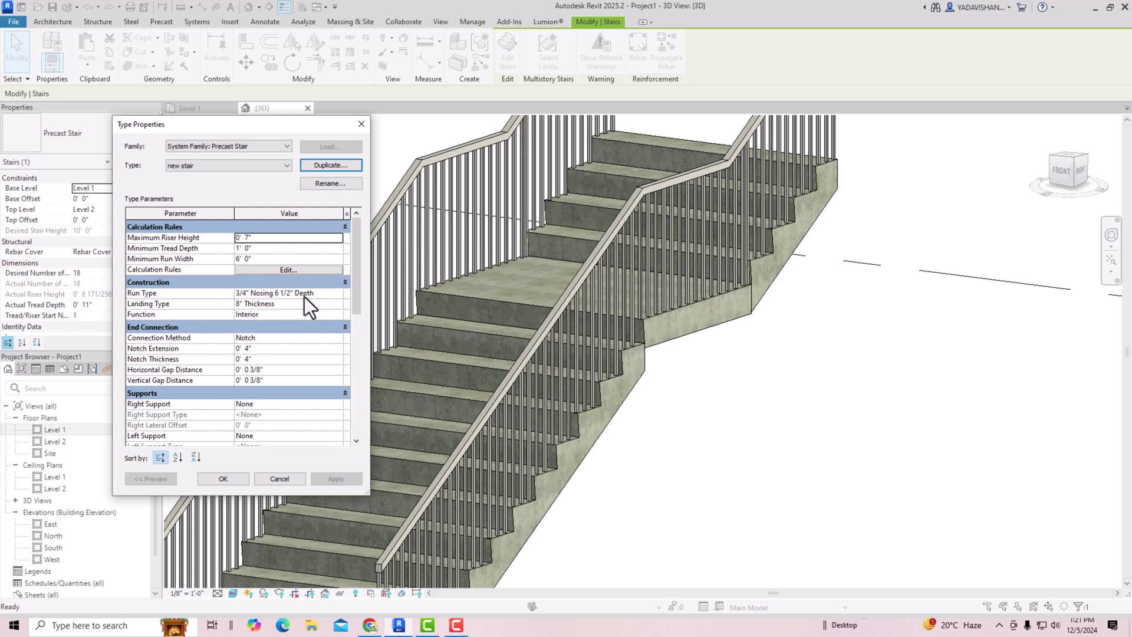
# Step: Set the Monolithic Run type's Underside Surface to Stepped and apply it
pyautogui.click(337, 293)
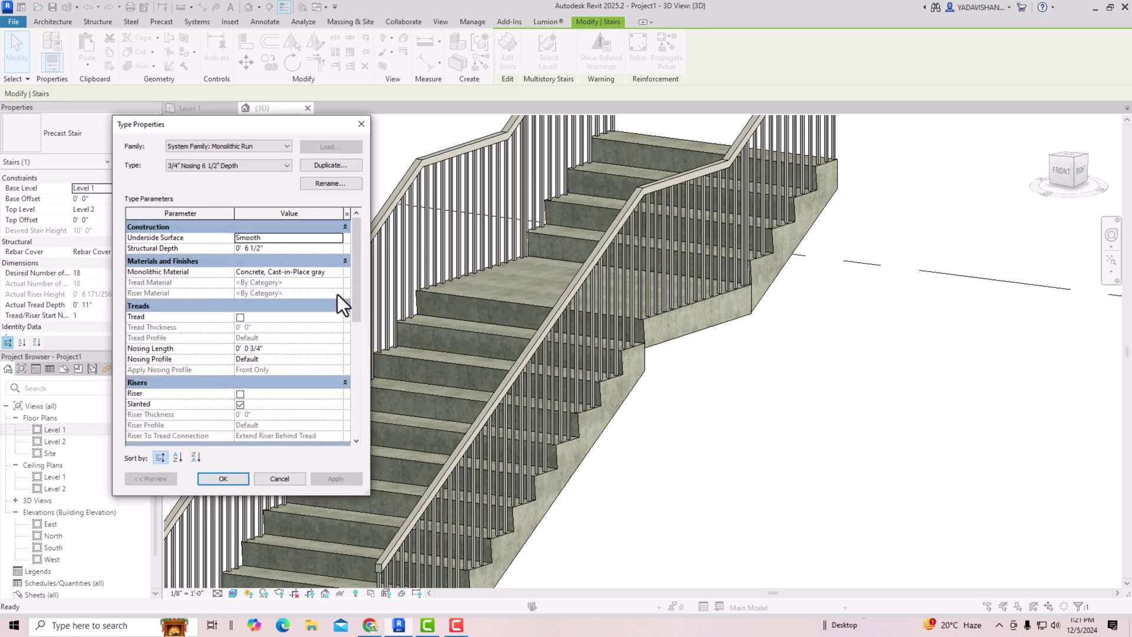
pyautogui.click(357, 124)
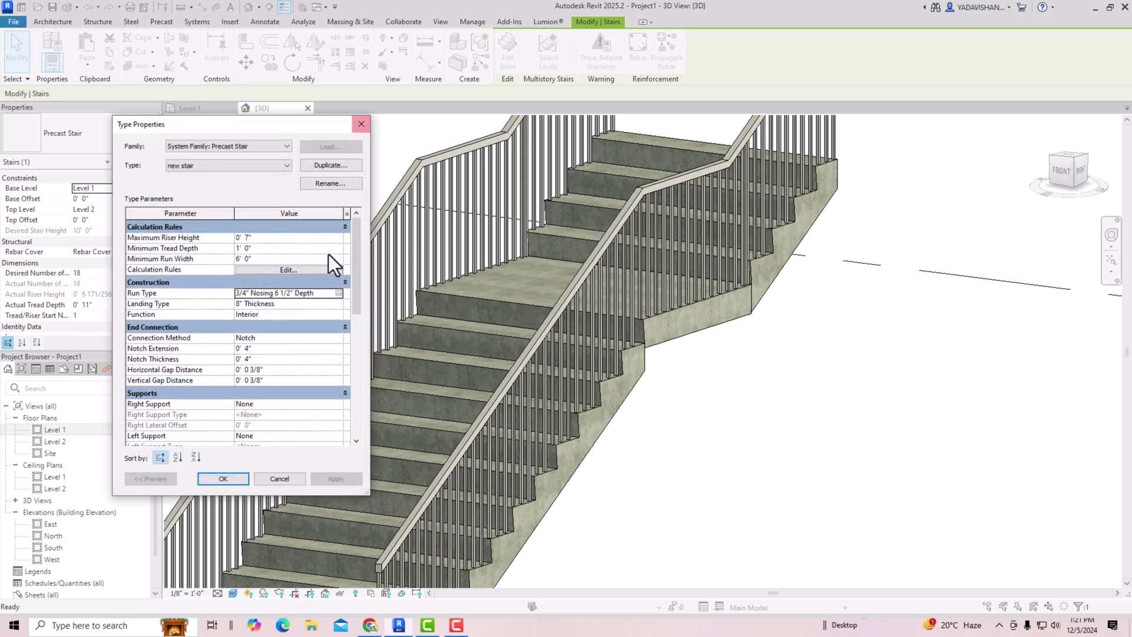
pyautogui.click(339, 293)
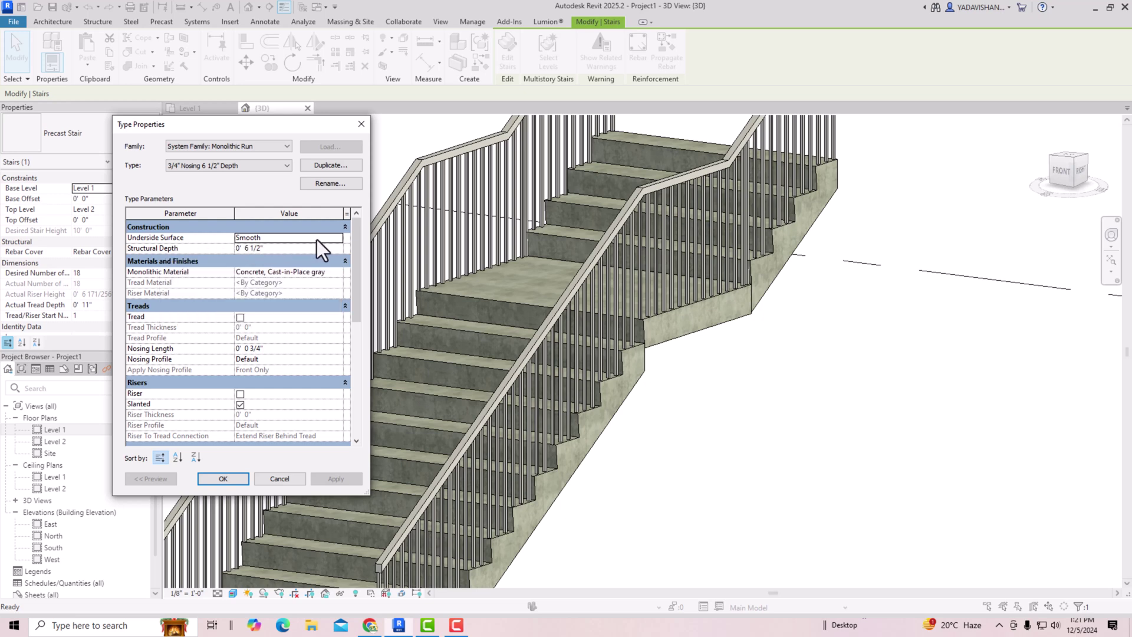
pyautogui.click(337, 238)
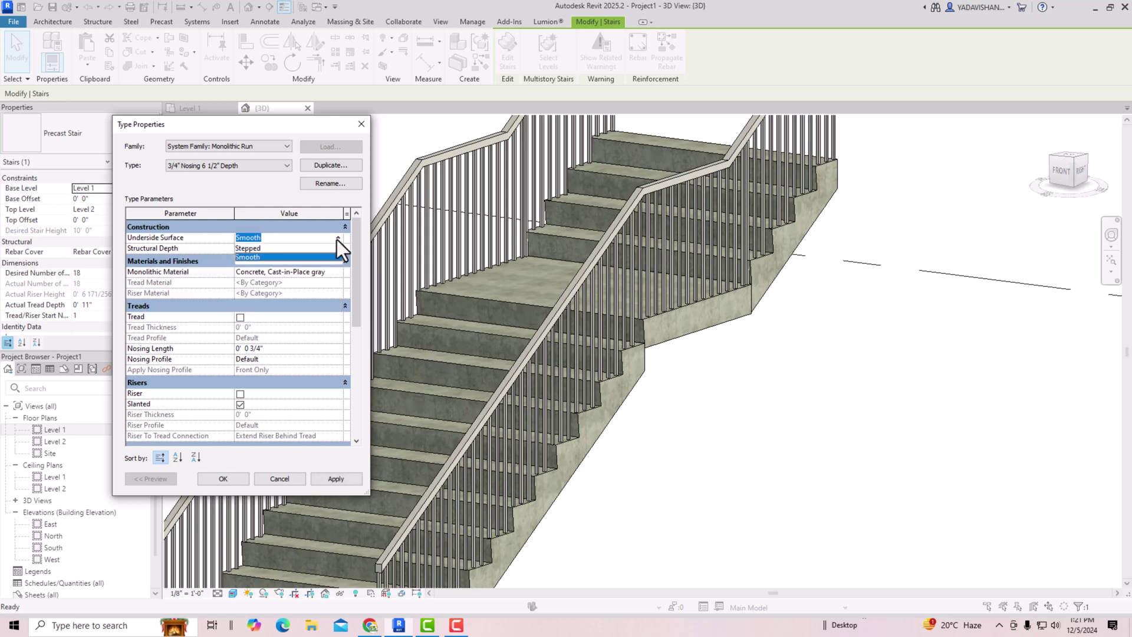
pyautogui.click(257, 248)
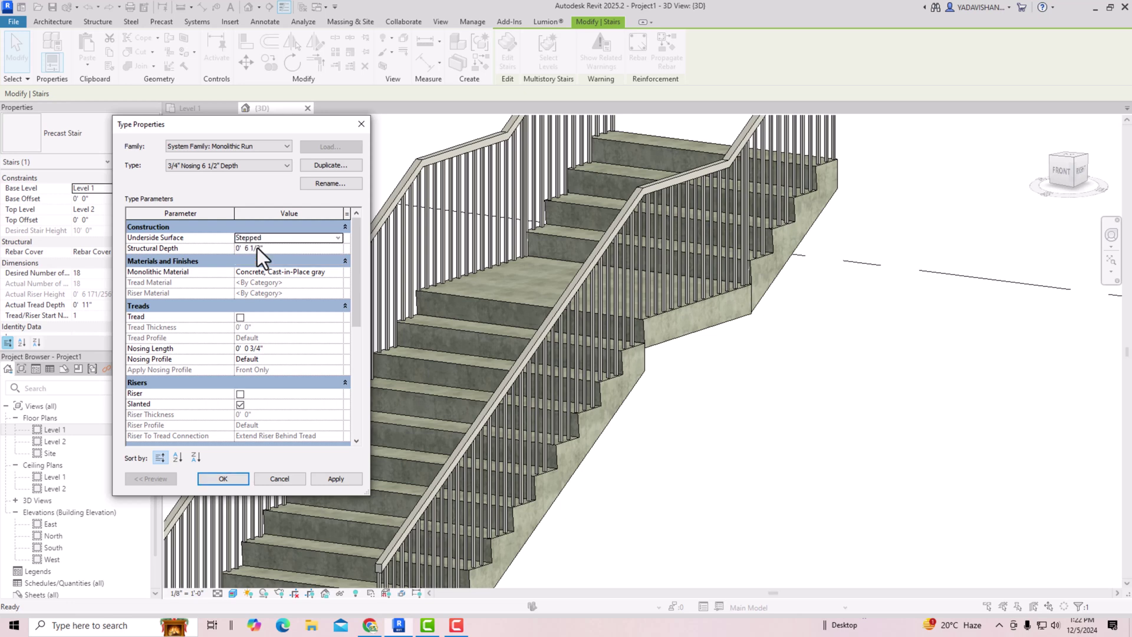
pyautogui.click(338, 479)
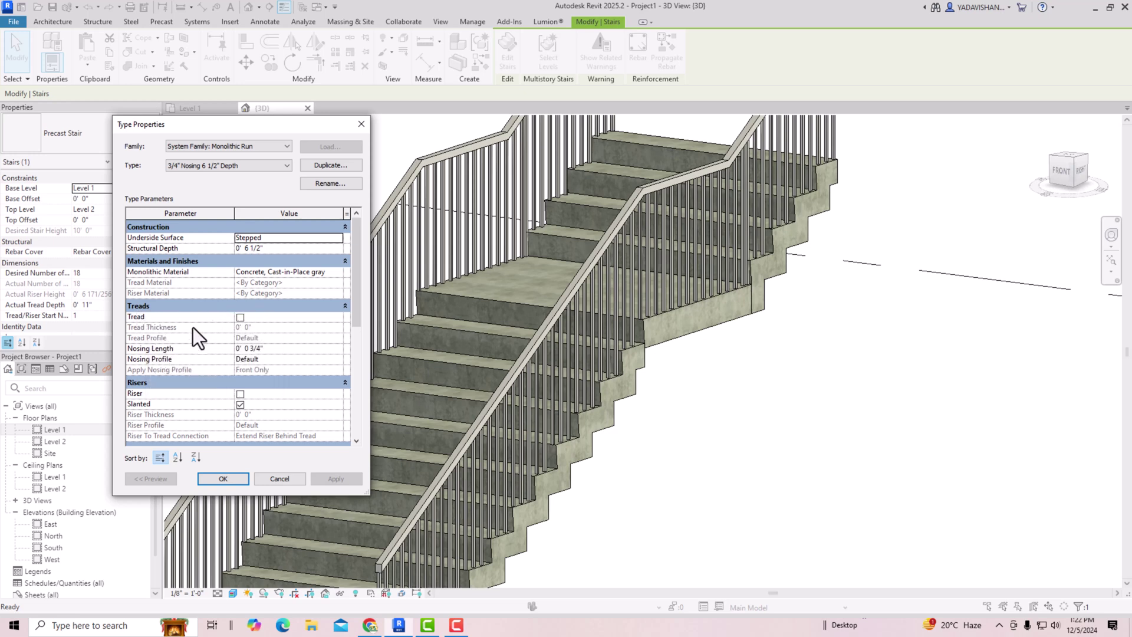
# Step: Turn on treads for the run type and set Tread Thickness to 1", applying the changes
pyautogui.click(240, 317)
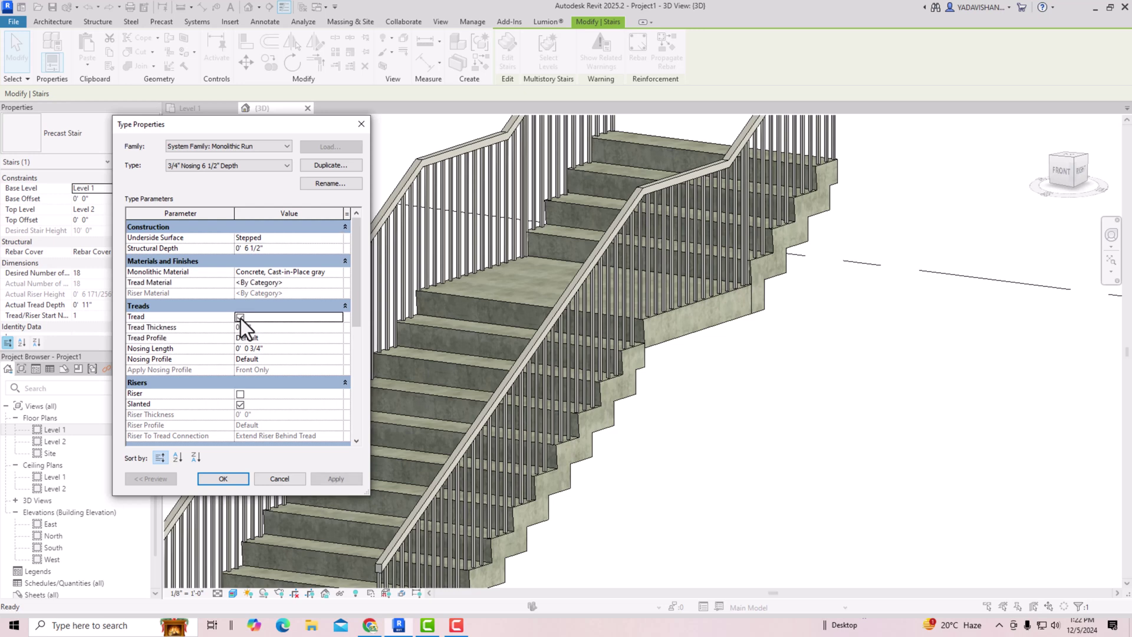
pyautogui.click(341, 477)
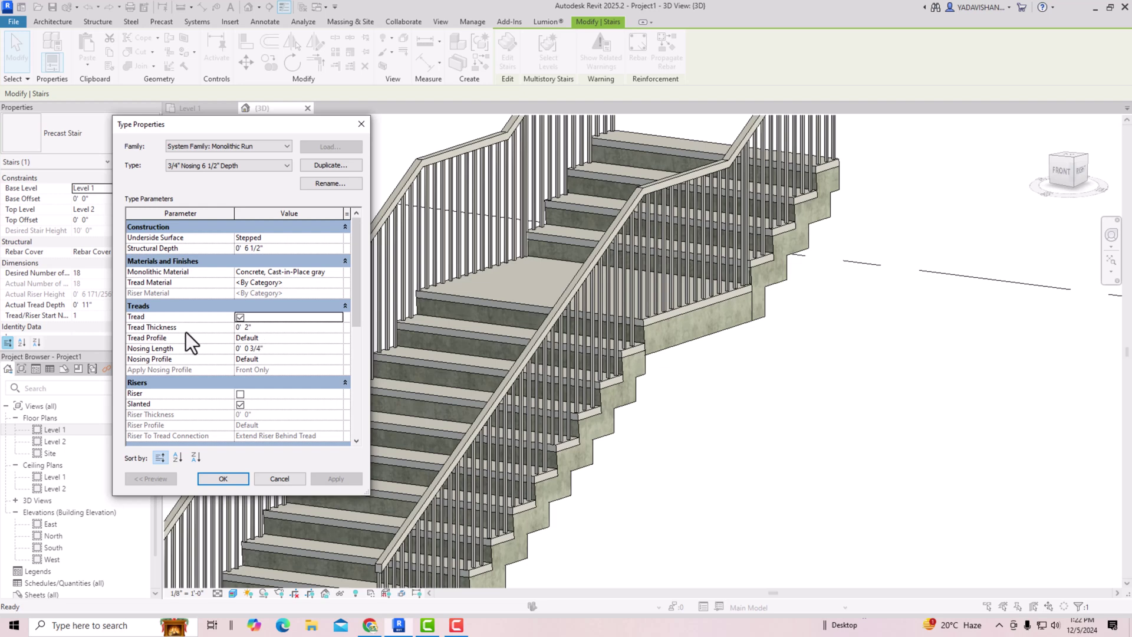
pyautogui.click(261, 327)
pyautogui.write('1"')
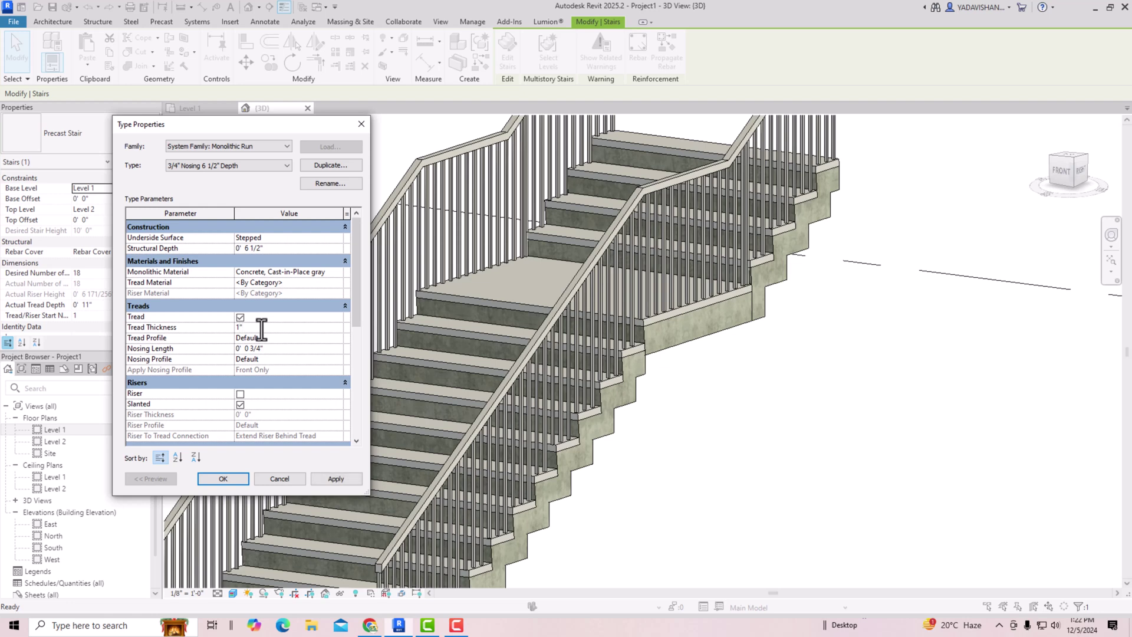
pyautogui.click(329, 481)
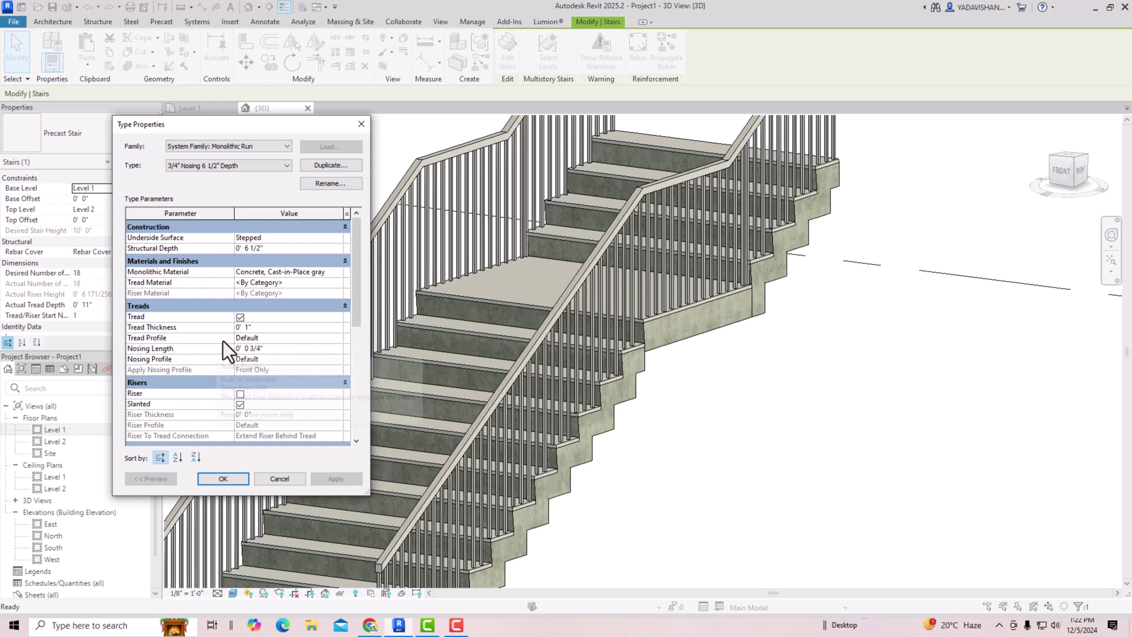
pyautogui.click(336, 337)
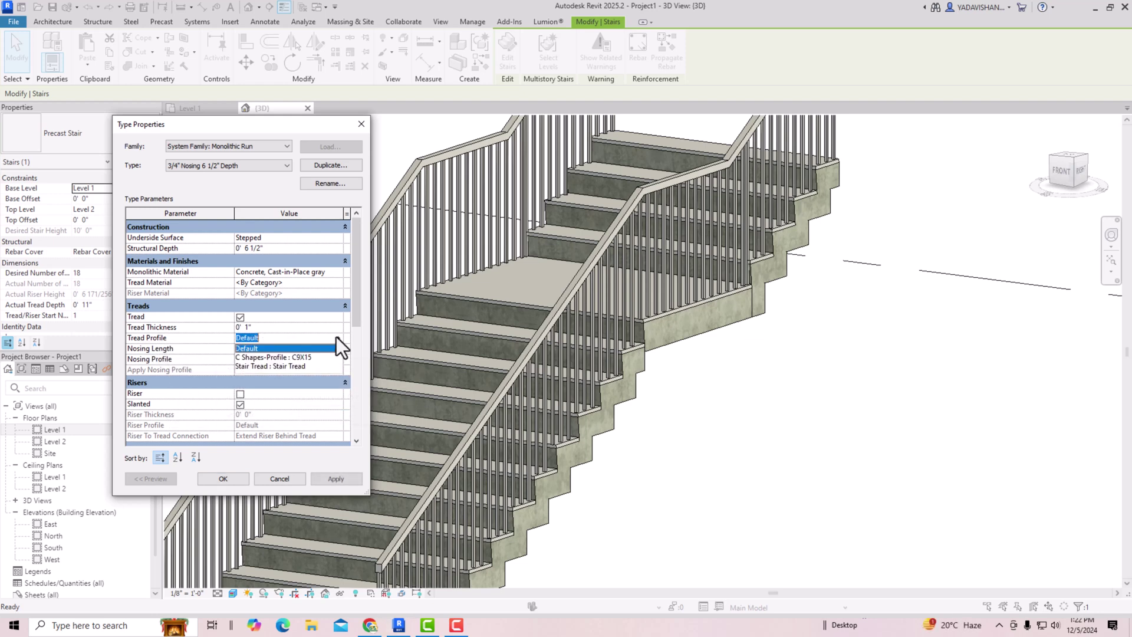
pyautogui.click(299, 368)
pyautogui.click(328, 477)
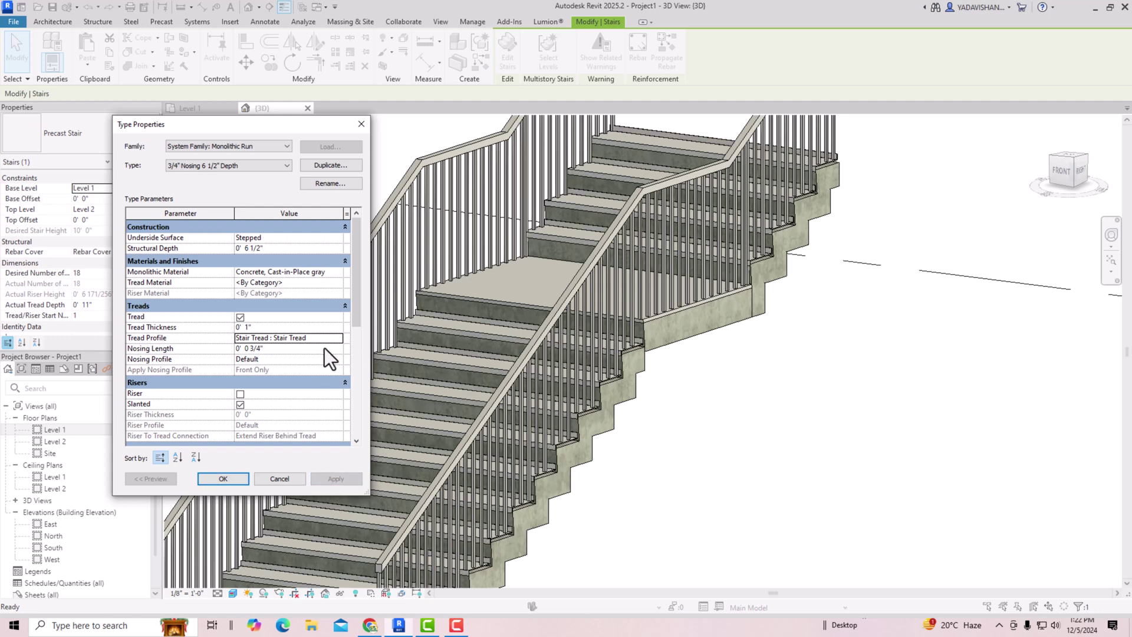
pyautogui.click(338, 340)
pyautogui.click(272, 349)
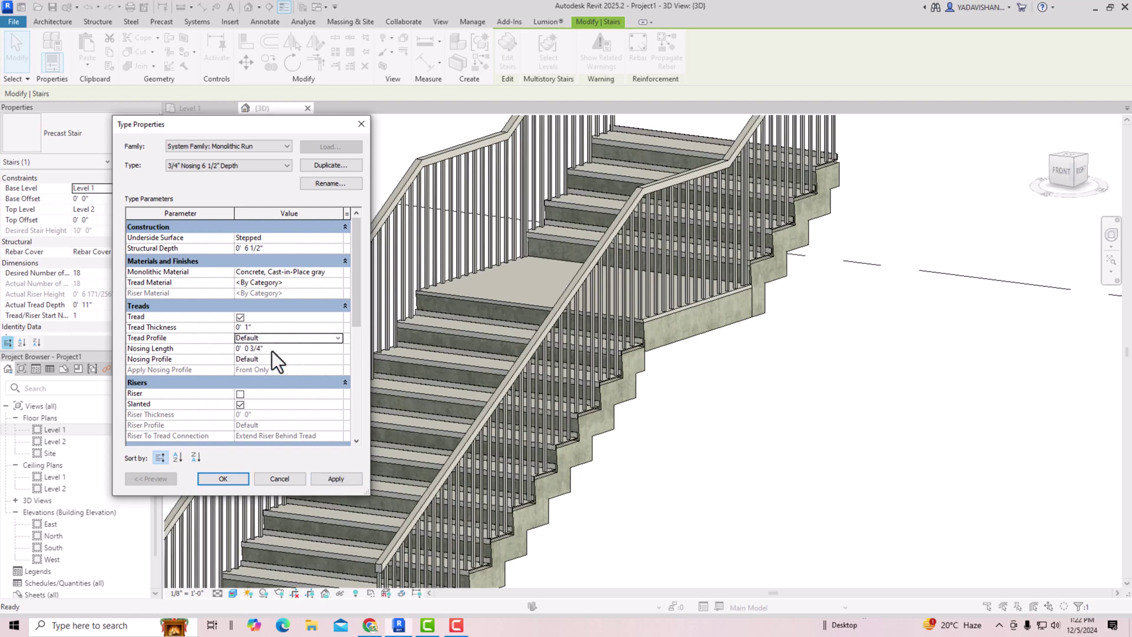
pyautogui.click(330, 476)
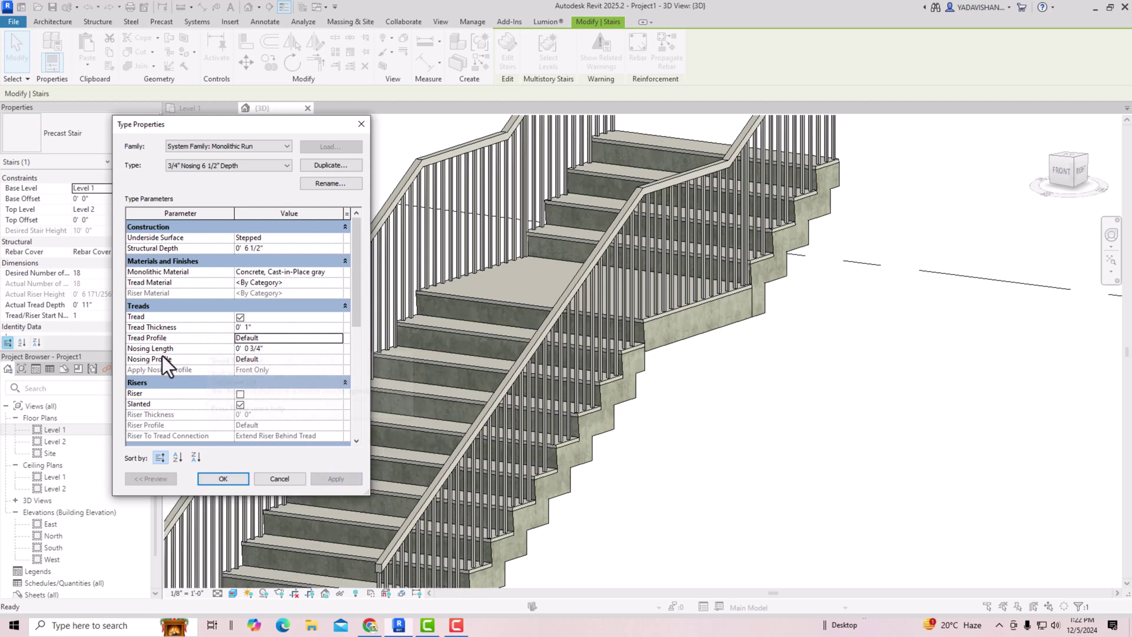
pyautogui.click(258, 349)
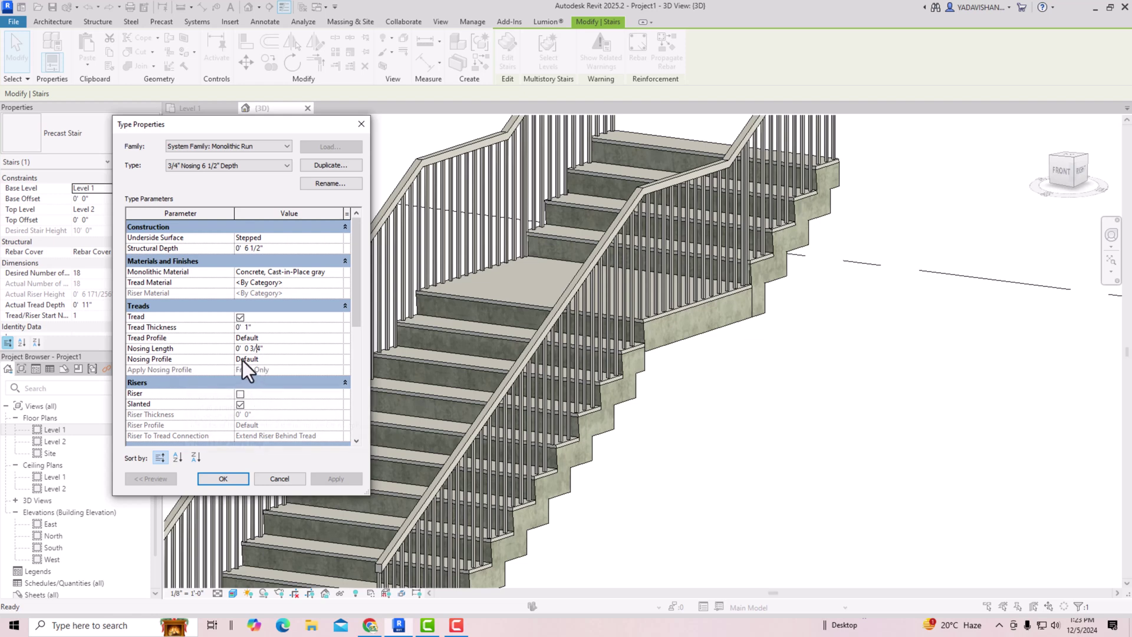
pyautogui.click(304, 359)
pyautogui.click(338, 359)
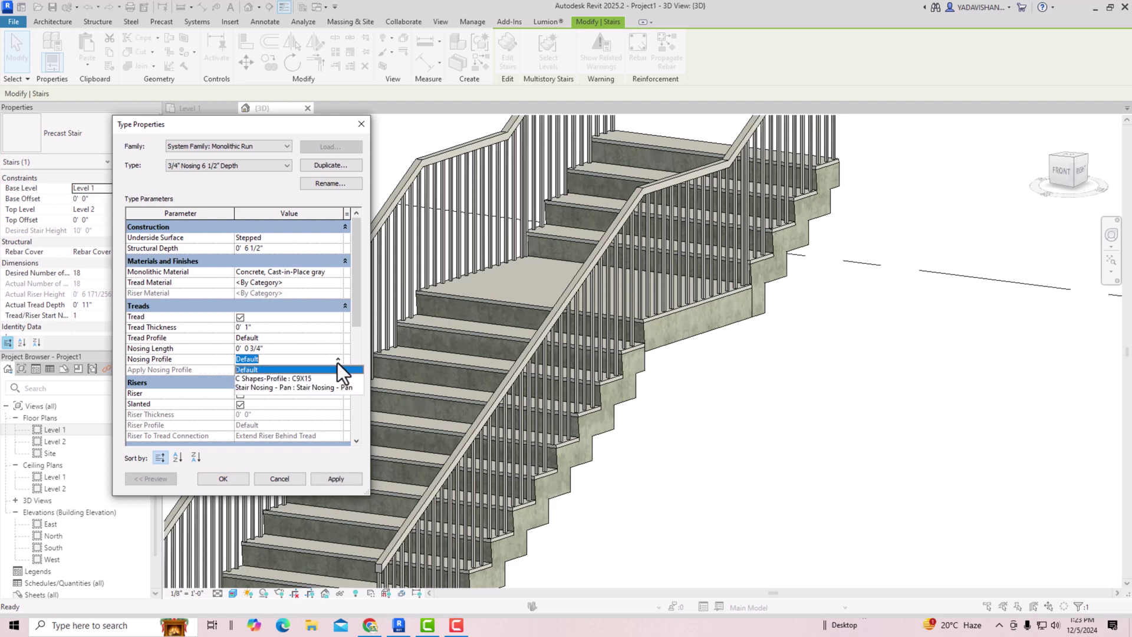
pyautogui.click(331, 388)
pyautogui.click(342, 479)
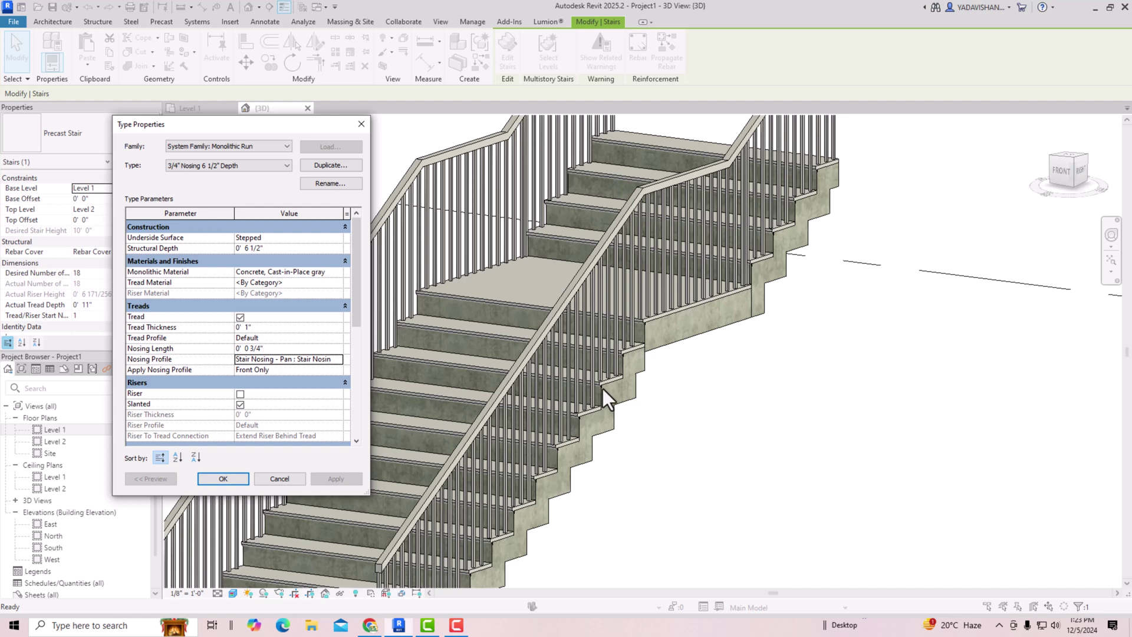
pyautogui.click(335, 361)
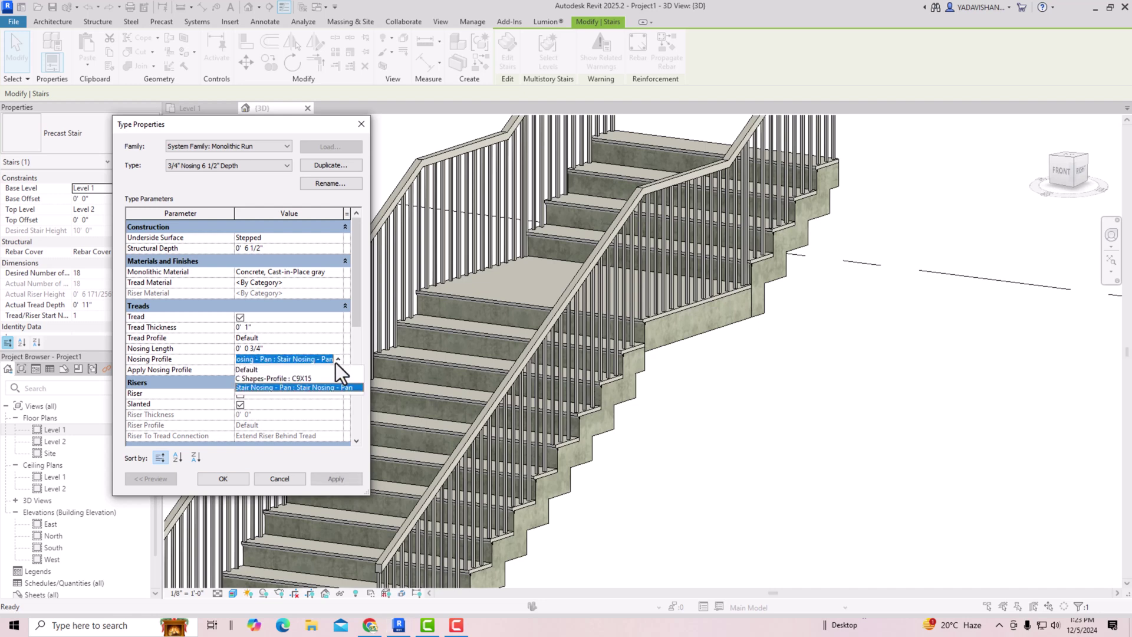
pyautogui.click(268, 373)
pyautogui.click(337, 480)
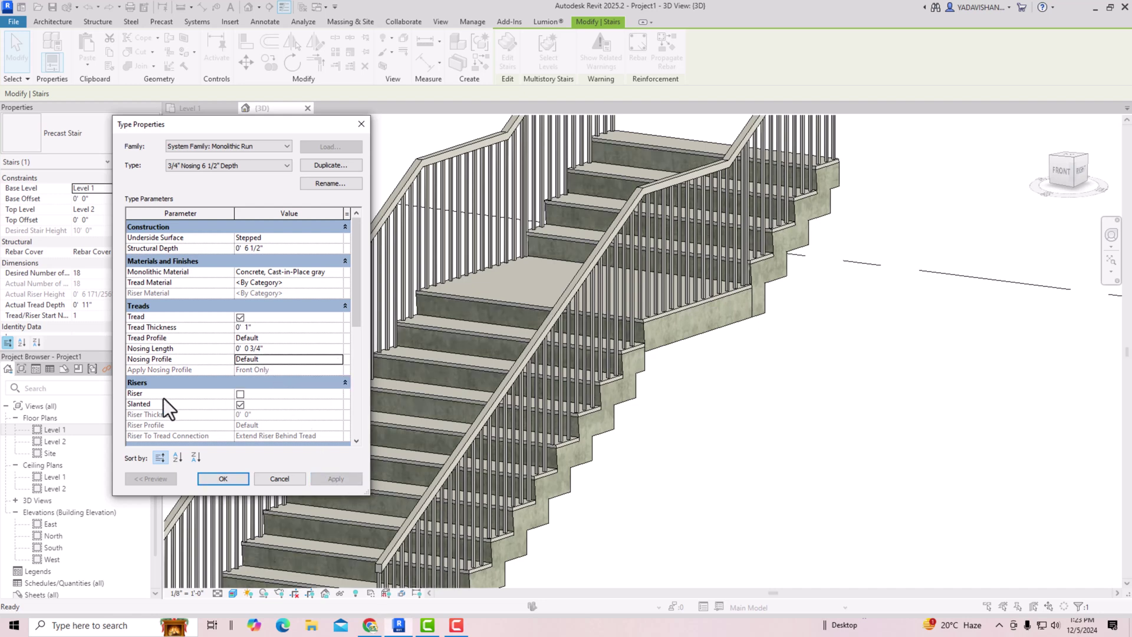
# Step: Enable risers on the run type and apply so they appear
pyautogui.scroll(-2, 255, 360)
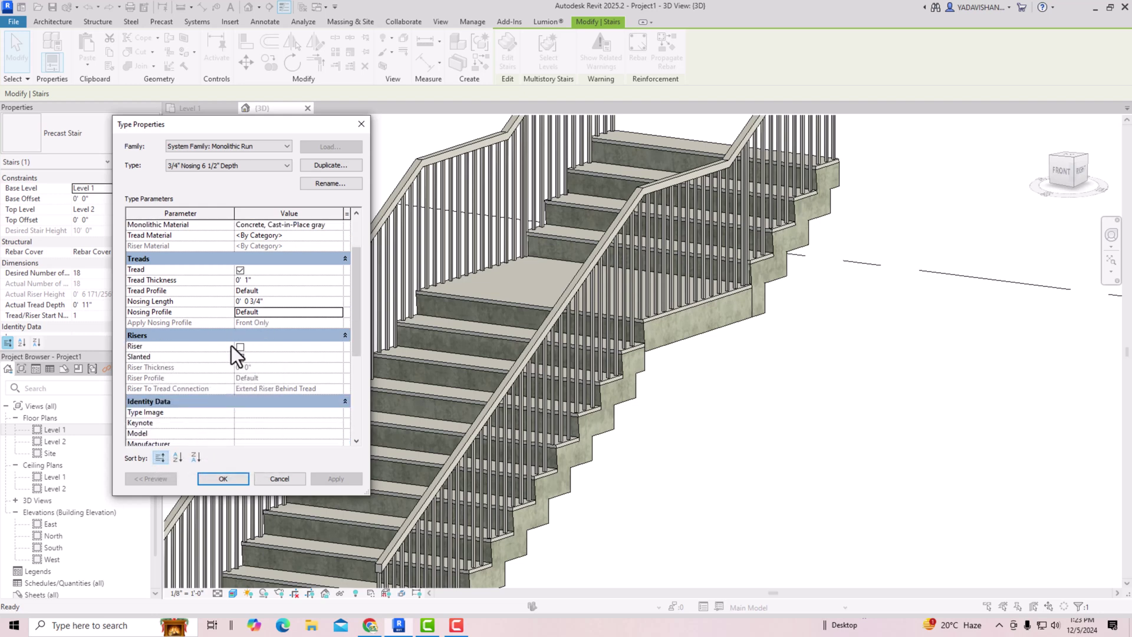
pyautogui.click(240, 347)
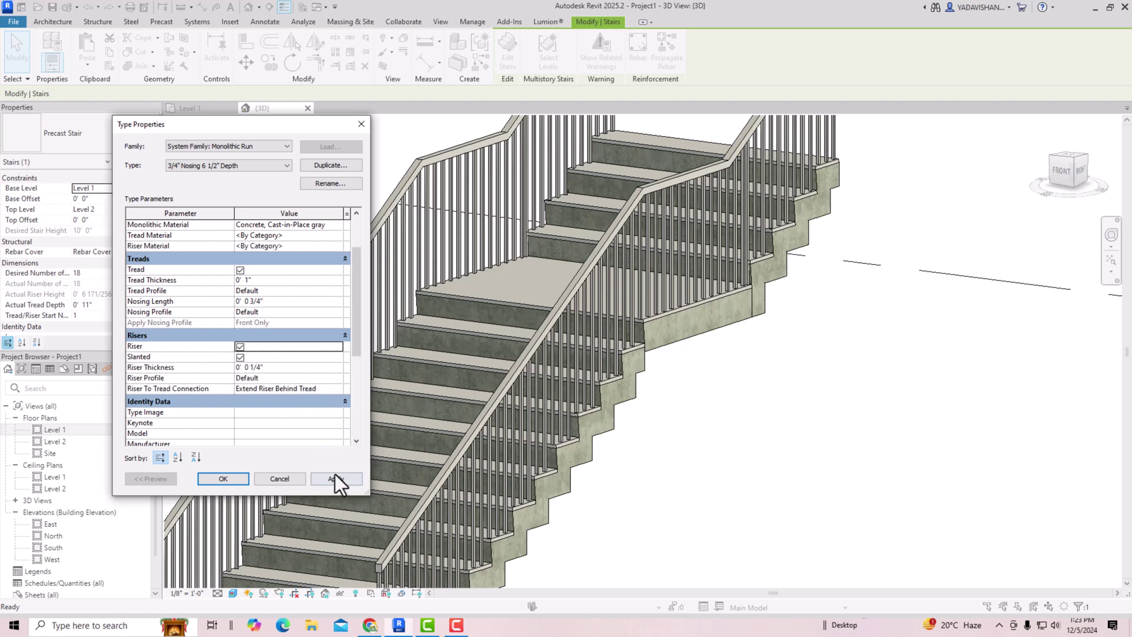
pyautogui.click(336, 478)
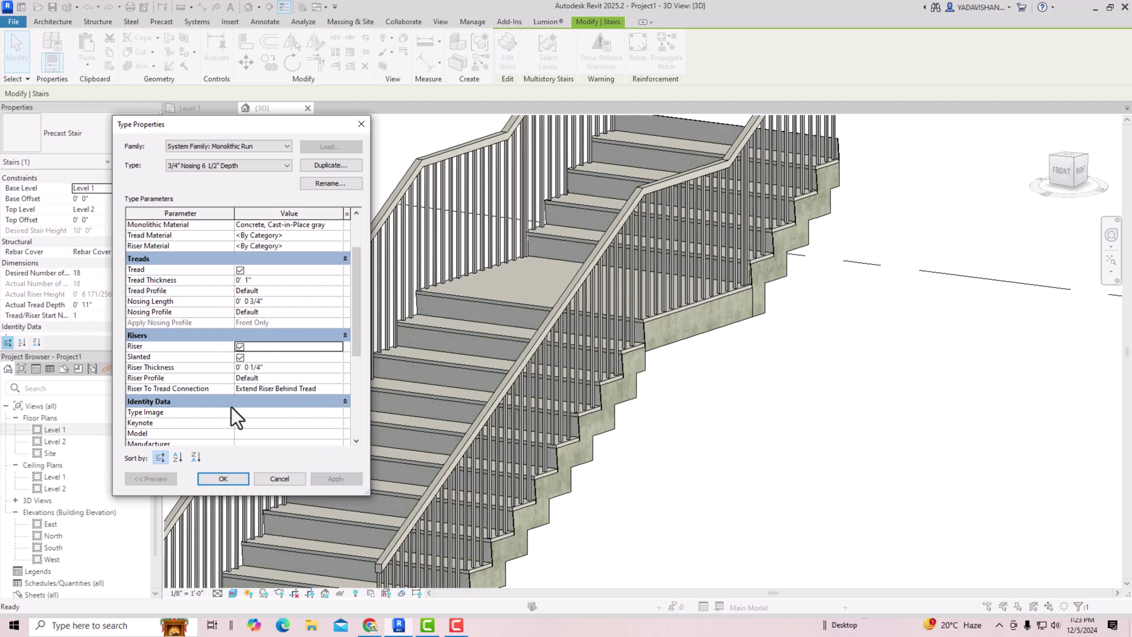
# Step: Keep the Default riser profile and set Riser To Tread Connection to Extend Tread Under Riser
pyautogui.click(262, 378)
pyautogui.click(337, 380)
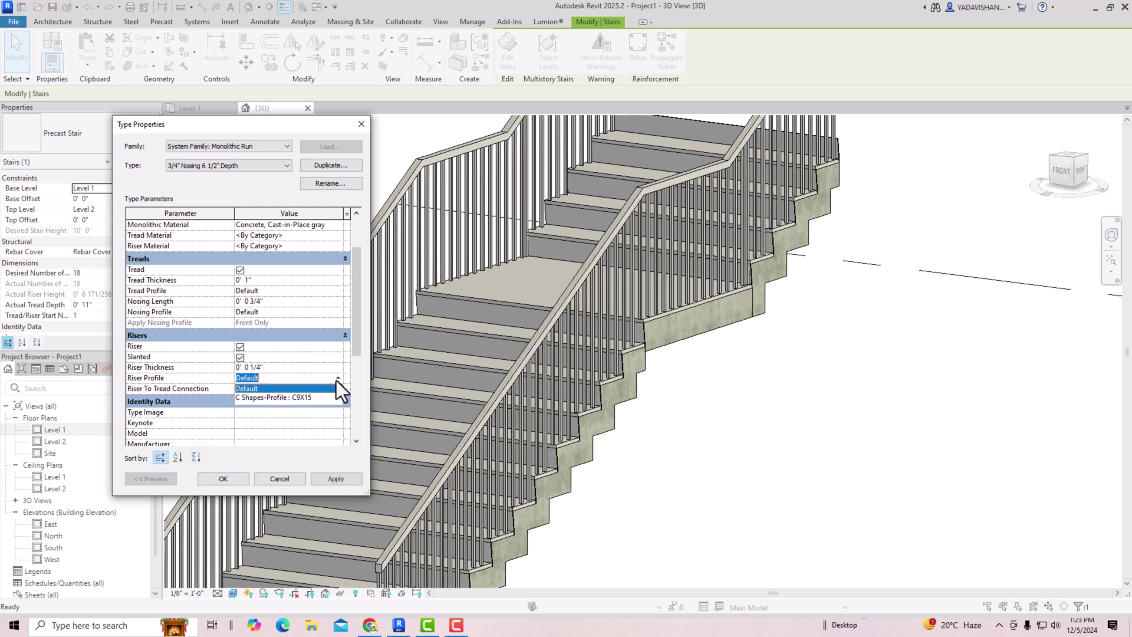
pyautogui.click(301, 388)
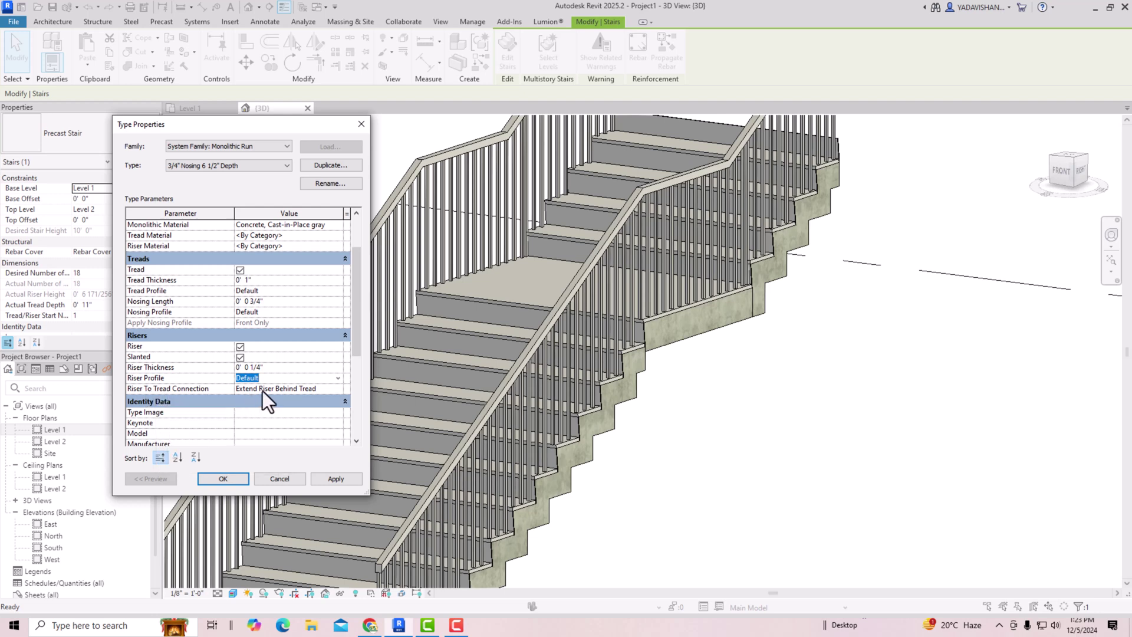
pyautogui.click(318, 389)
pyautogui.click(338, 389)
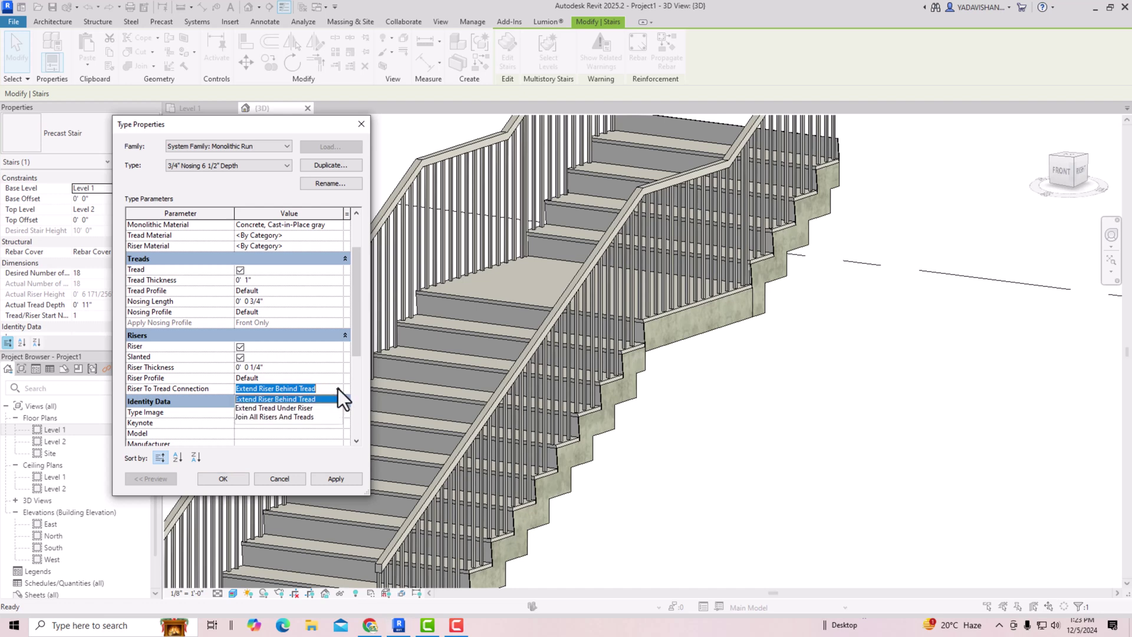
pyautogui.click(300, 409)
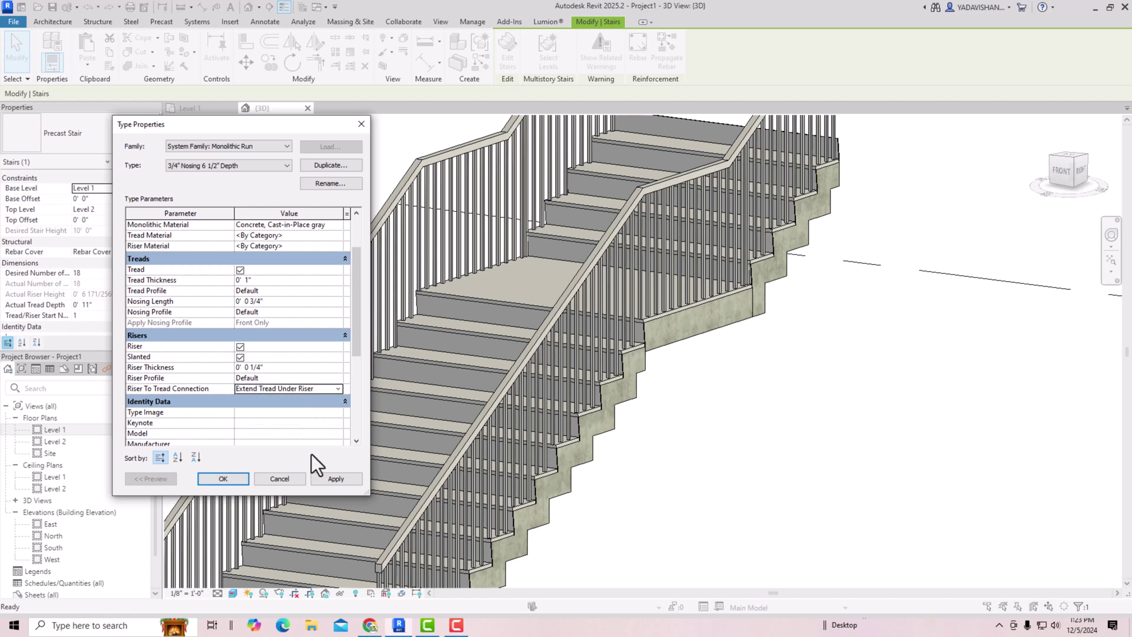
pyautogui.click(328, 480)
# Step: From the Tread Material value, create a new blank material and rename it 'marble'
pyautogui.scroll(2, 234, 373)
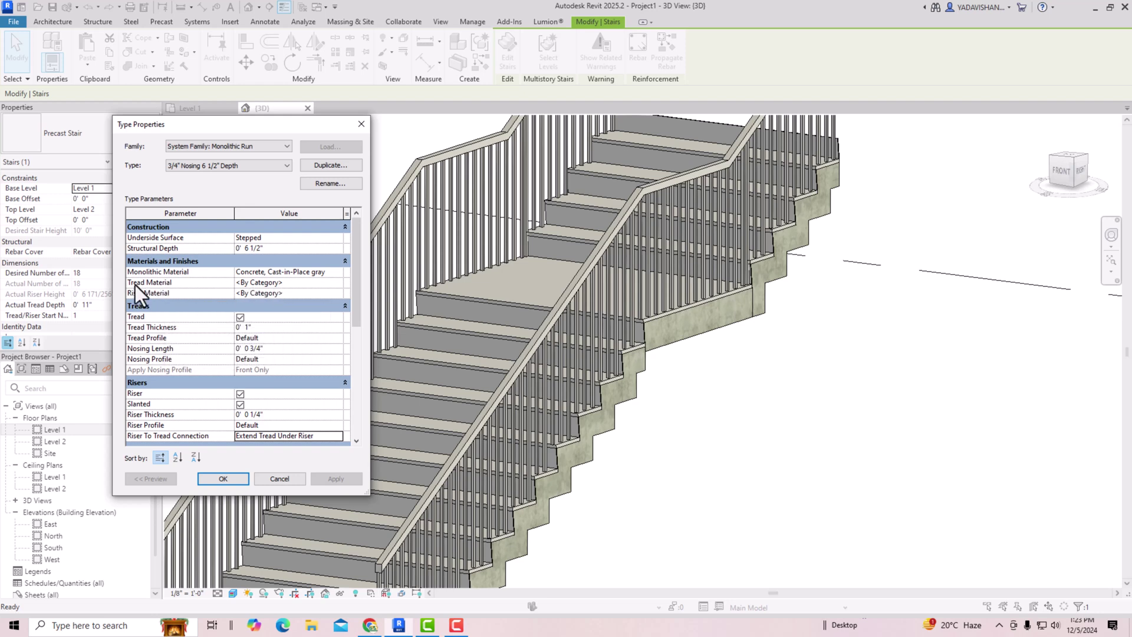
pyautogui.click(281, 284)
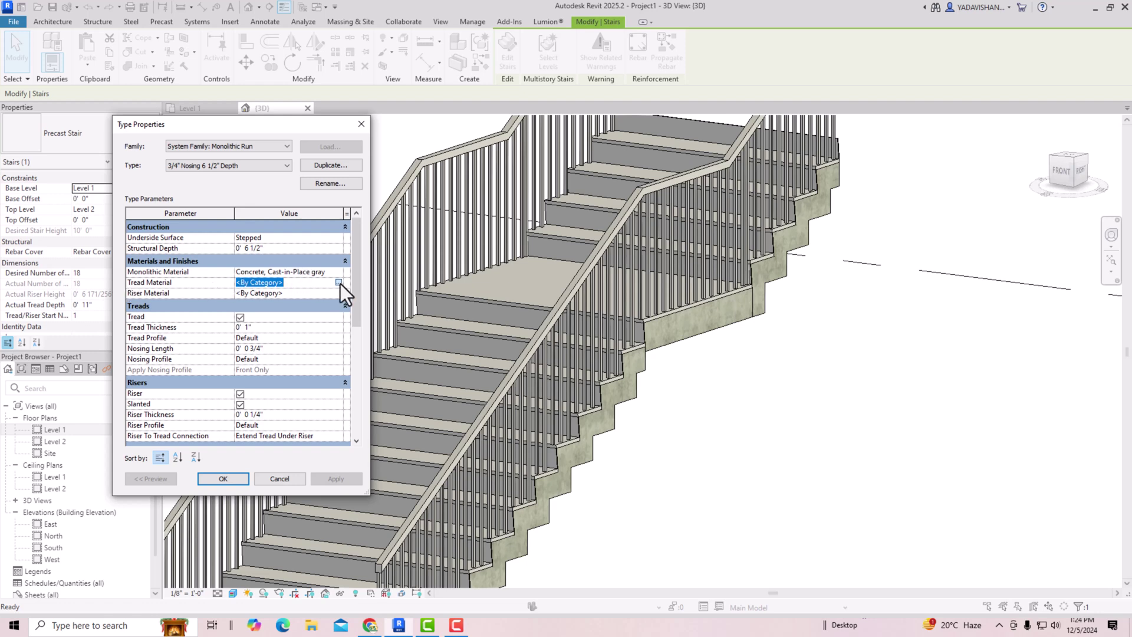
pyautogui.click(340, 283)
pyautogui.scroll(-1, 175, 377)
pyautogui.click(136, 430)
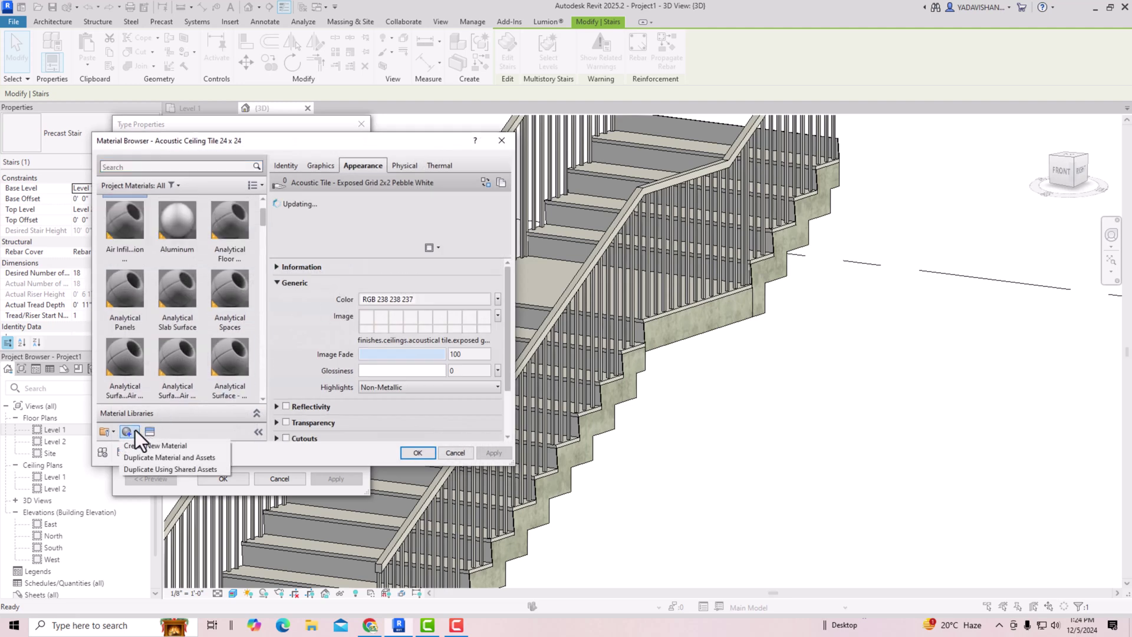
pyautogui.click(143, 443)
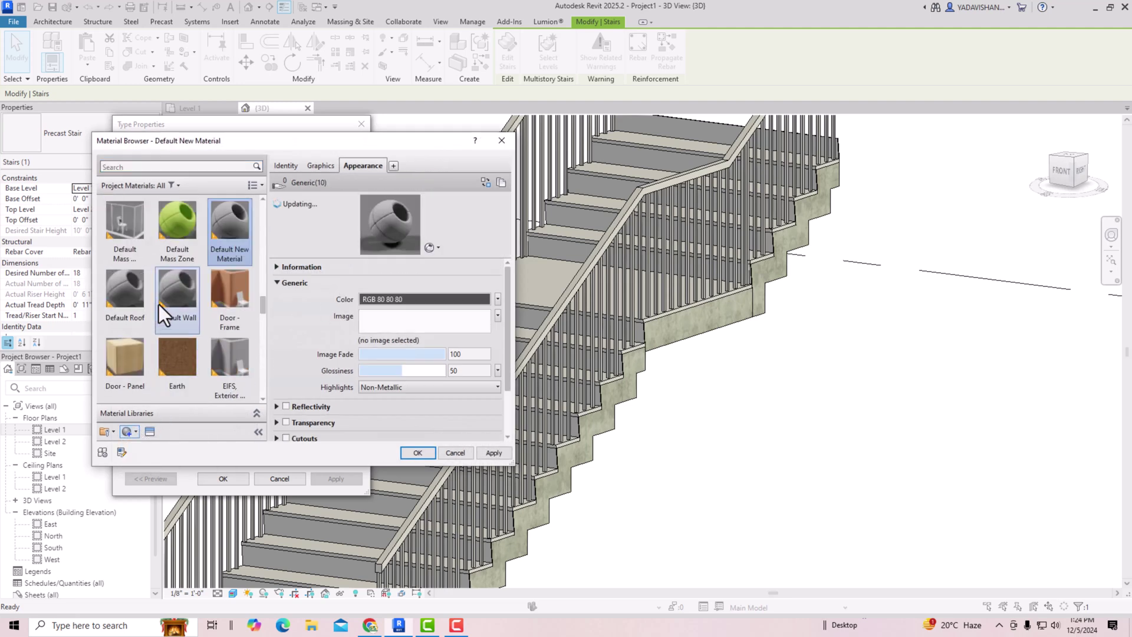
pyautogui.rightClick(235, 247)
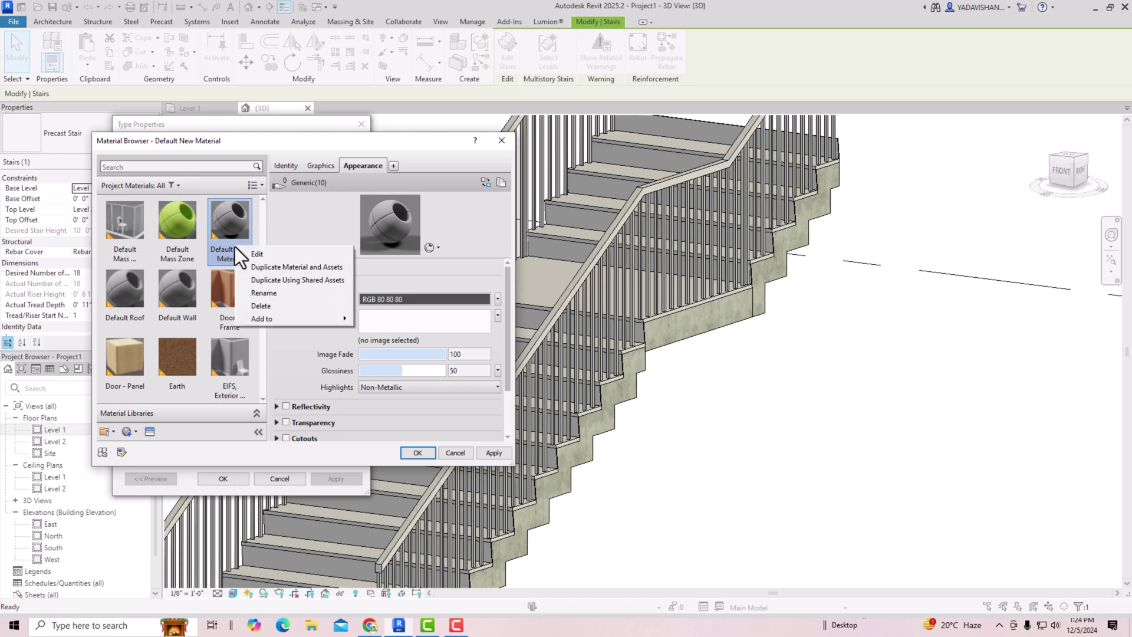
pyautogui.click(264, 294)
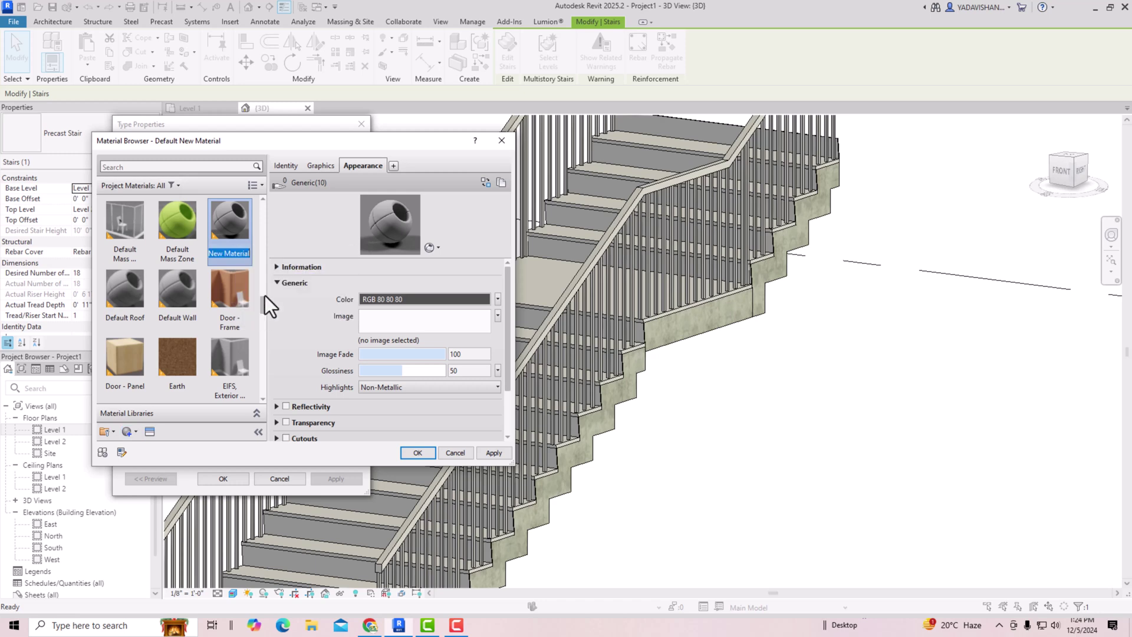
pyautogui.press('BackSpace')
pyautogui.write('marble')
# Step: Search the asset library for 'marble' and assign the Marble - Deep Green flooring appearance
pyautogui.click(153, 432)
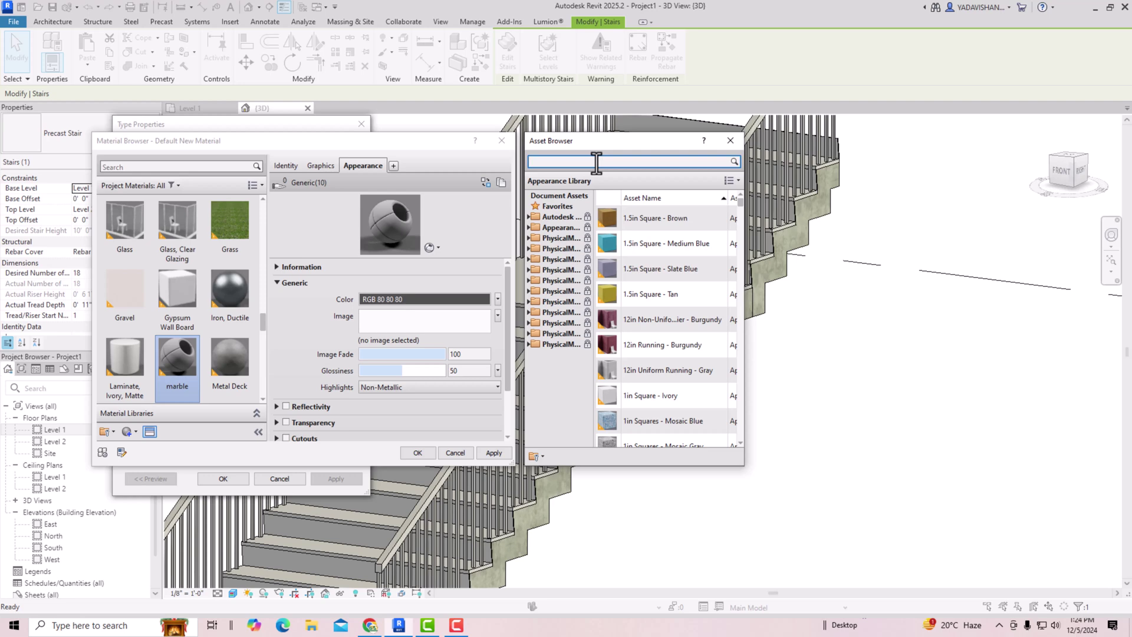
pyautogui.write('marbl')
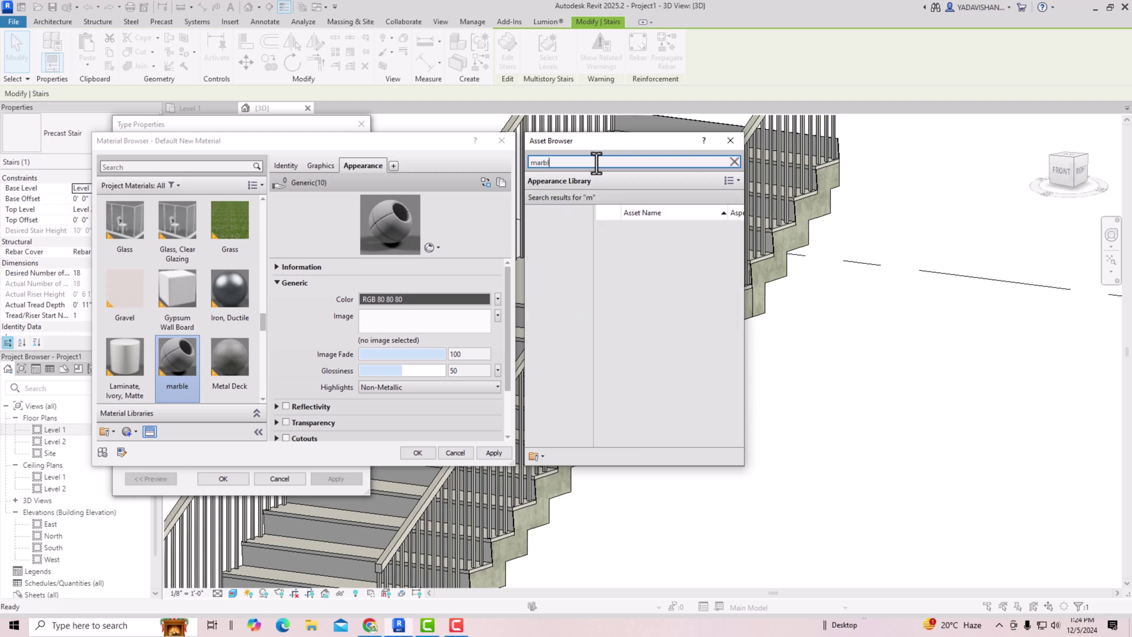
pyautogui.write('e')
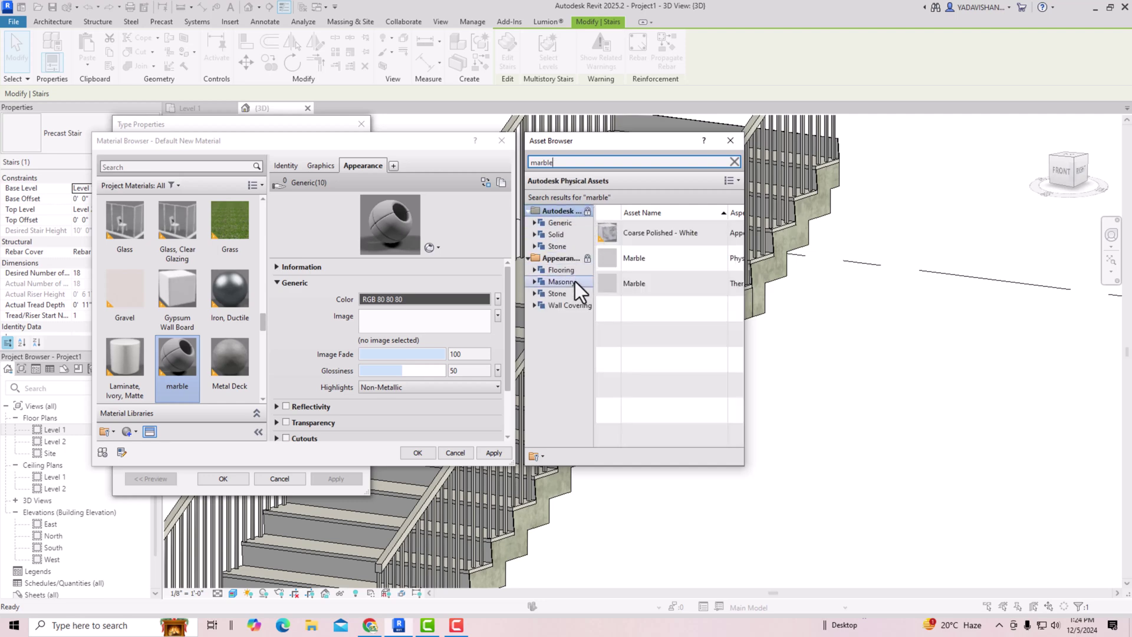
pyautogui.click(571, 293)
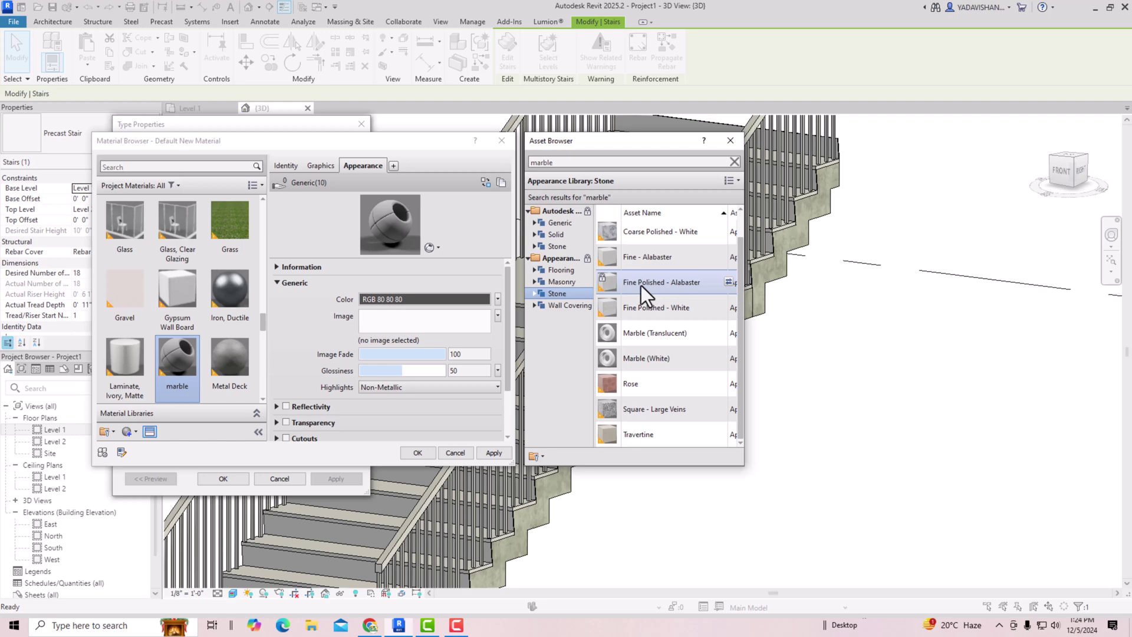
pyautogui.click(568, 283)
pyautogui.click(570, 271)
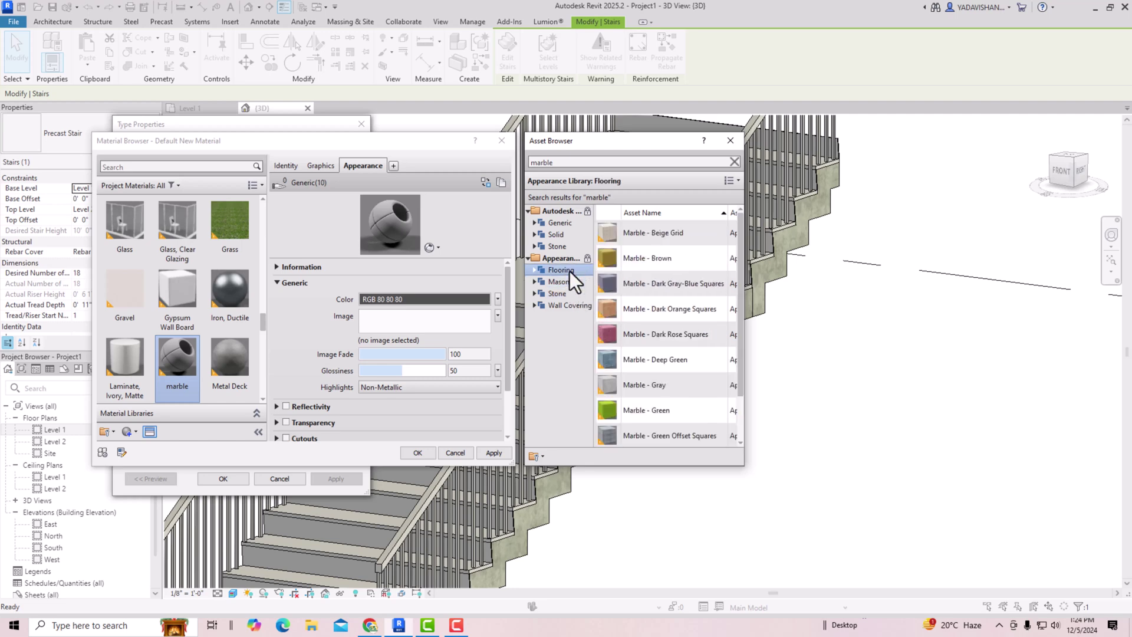
pyautogui.scroll(-1, 639, 318)
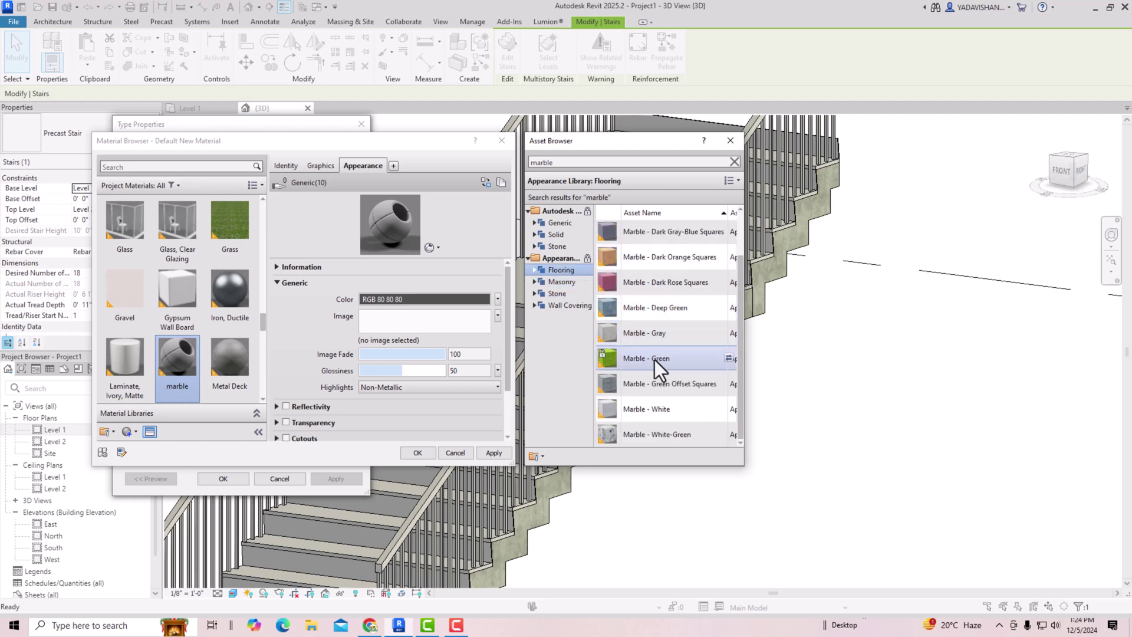
pyautogui.scroll(1, 643, 359)
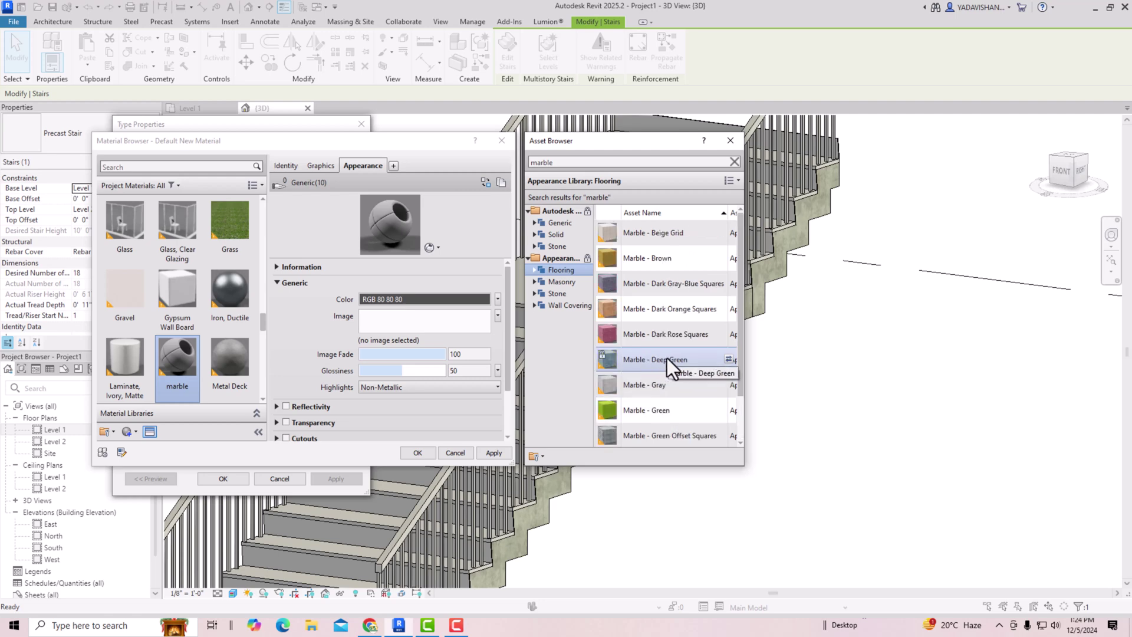
pyautogui.doubleClick(667, 358)
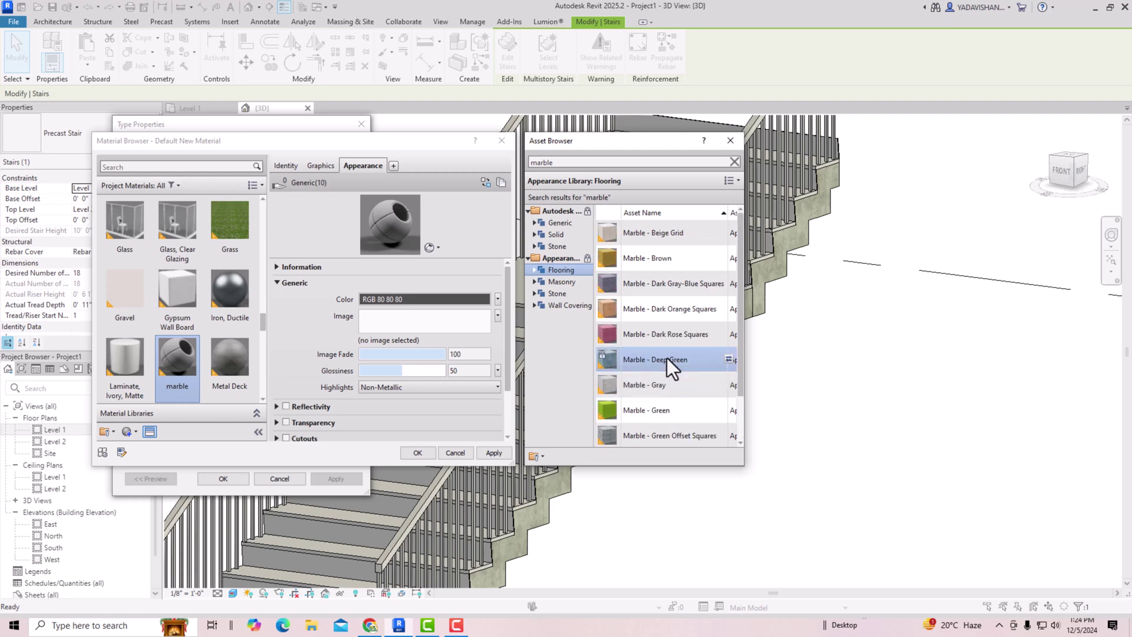
pyautogui.click(730, 141)
# Step: Rescale the marble image texture to a 6' sample width with a reduced height
pyautogui.click(448, 319)
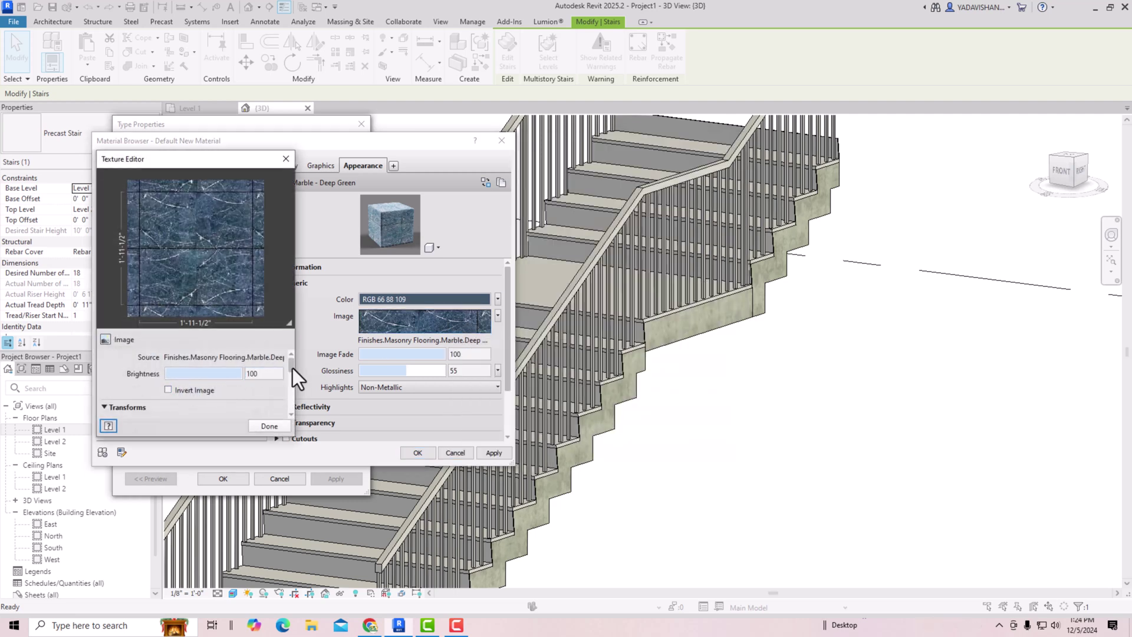
pyautogui.moveTo(293, 368); pyautogui.dragTo(291, 392)
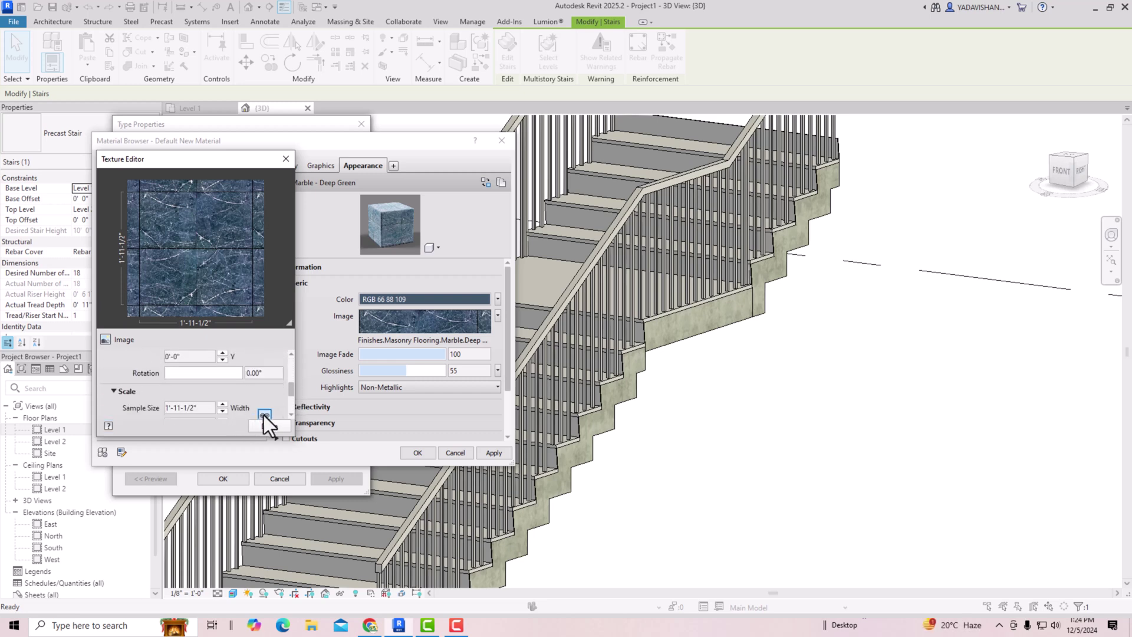
pyautogui.doubleClick(211, 409)
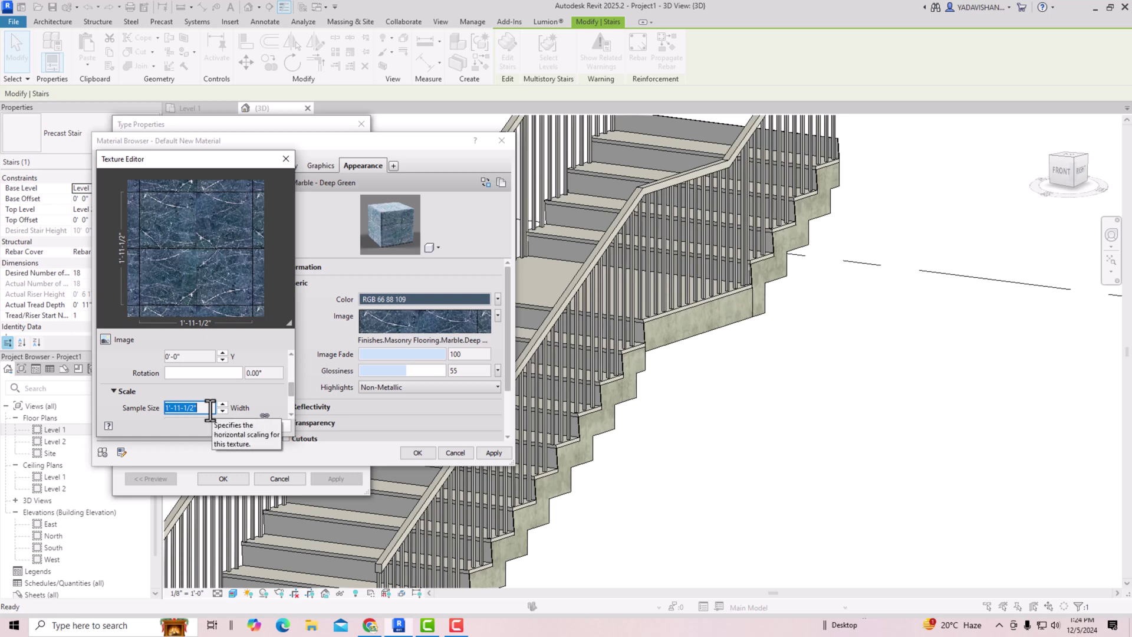
pyautogui.write('6')
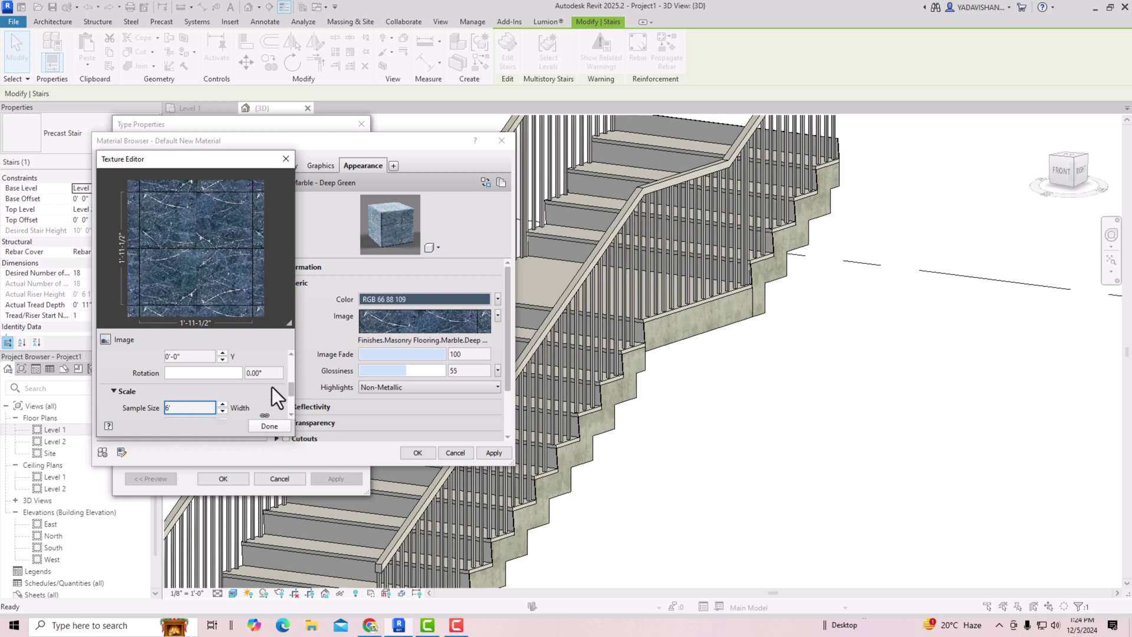
pyautogui.scroll(-2, 290, 392)
pyautogui.doubleClick(205, 387)
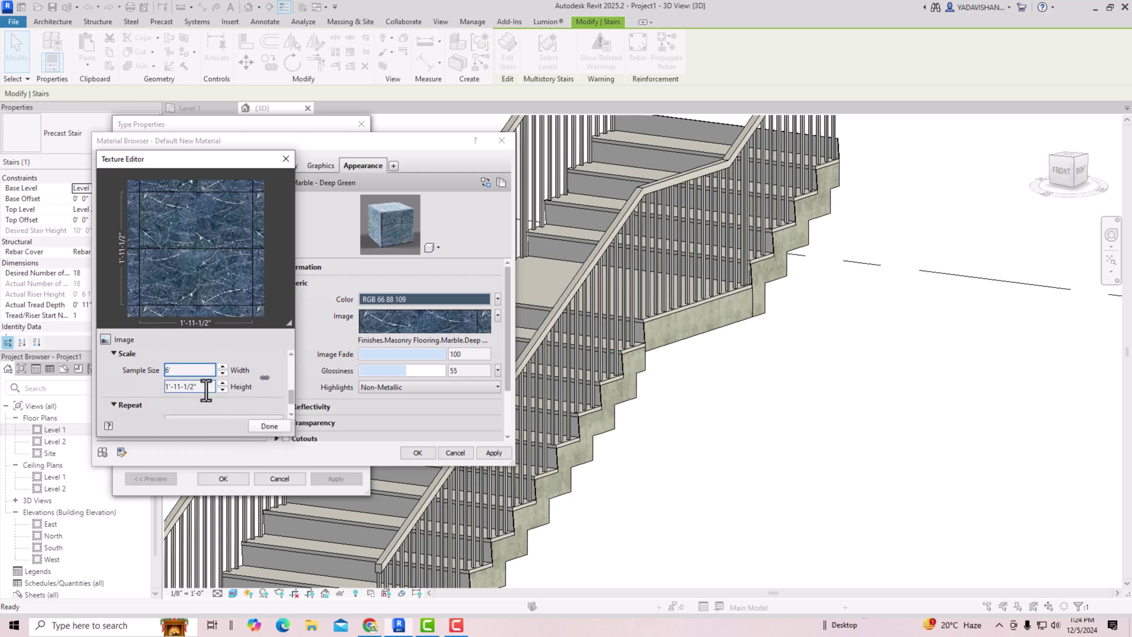
pyautogui.write('10')
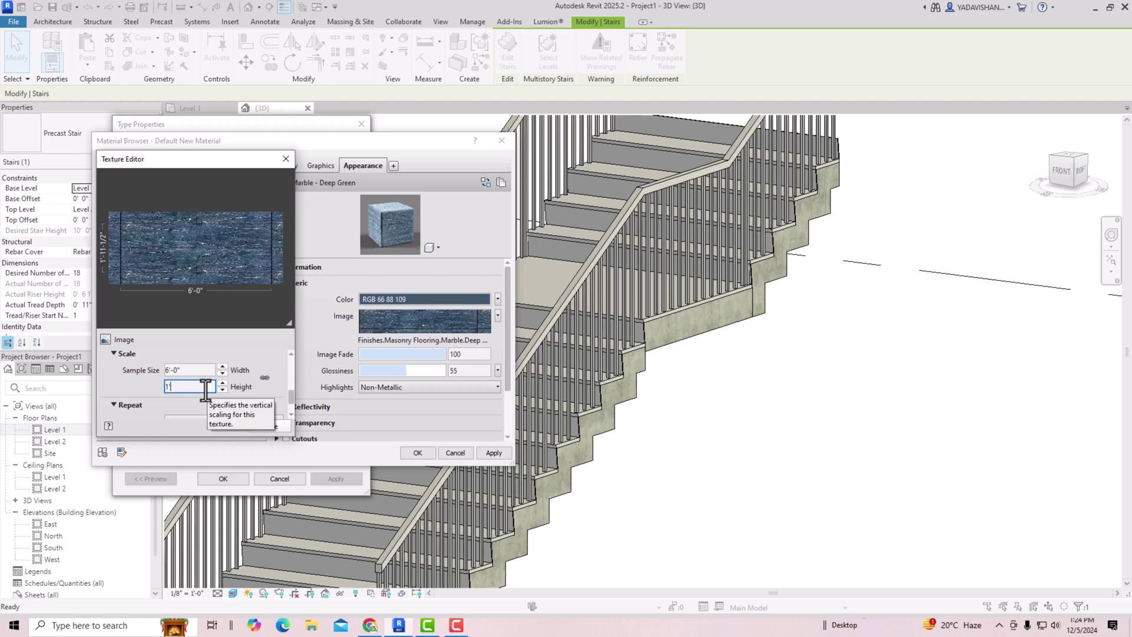
pyautogui.write("'")
pyautogui.press('Return')
pyautogui.click(272, 429)
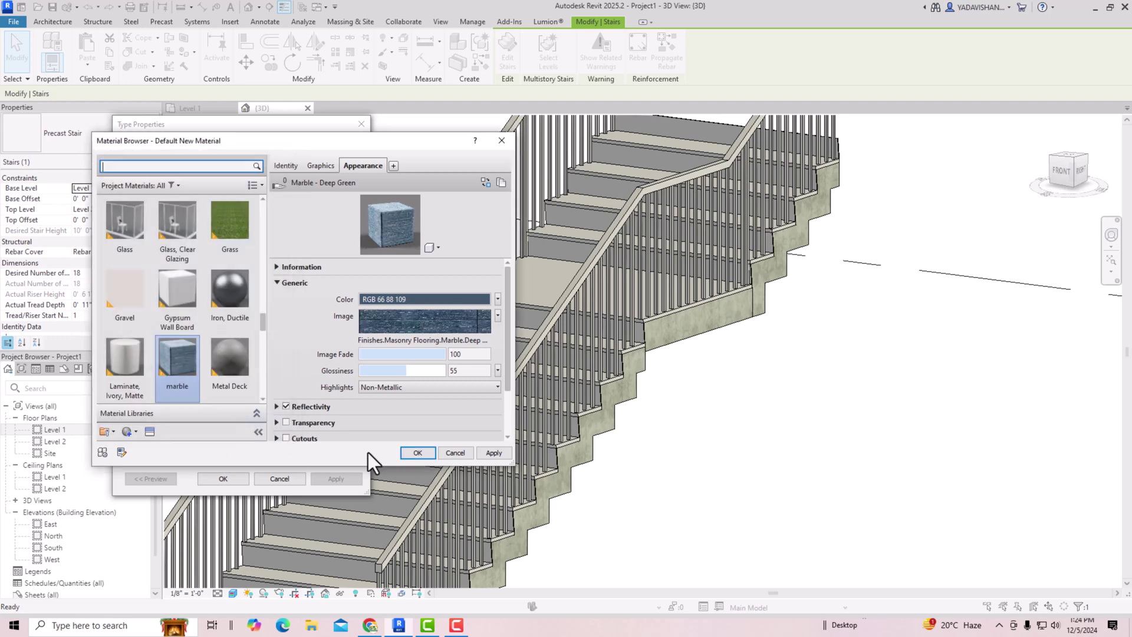
# Step: Accept marble as the tread material, apply it to the new stair type, and reselect Run Type
pyautogui.click(419, 453)
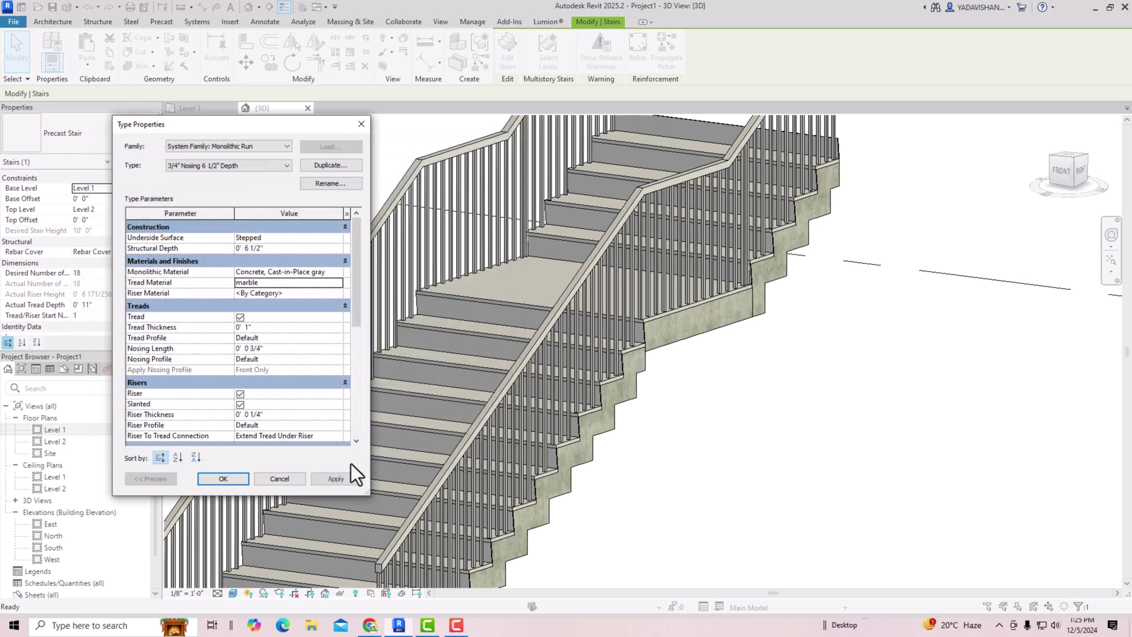
pyautogui.click(243, 479)
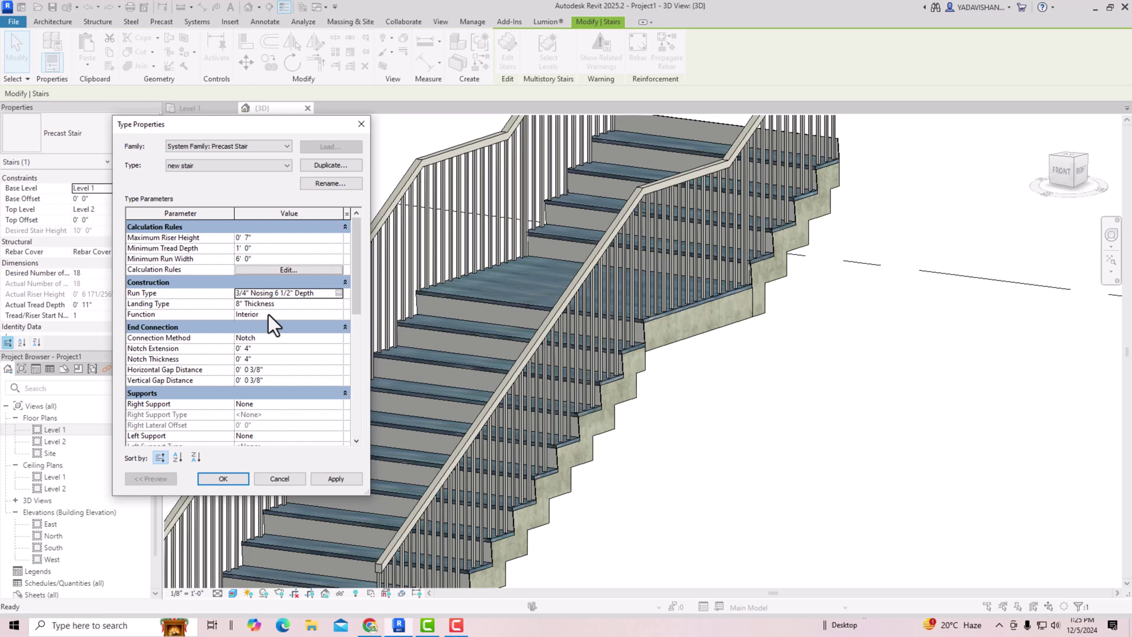
pyautogui.click(332, 478)
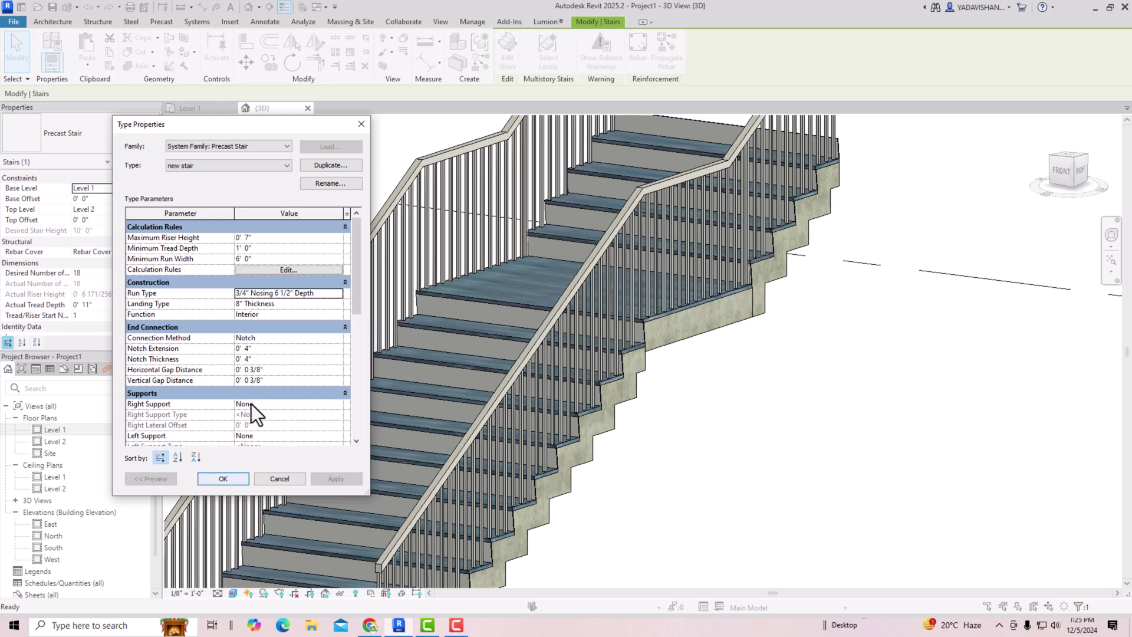
pyautogui.click(334, 295)
# Step: Set the Monolithic Run's riser material to the deep green marble and confirm the run type
pyautogui.click(338, 294)
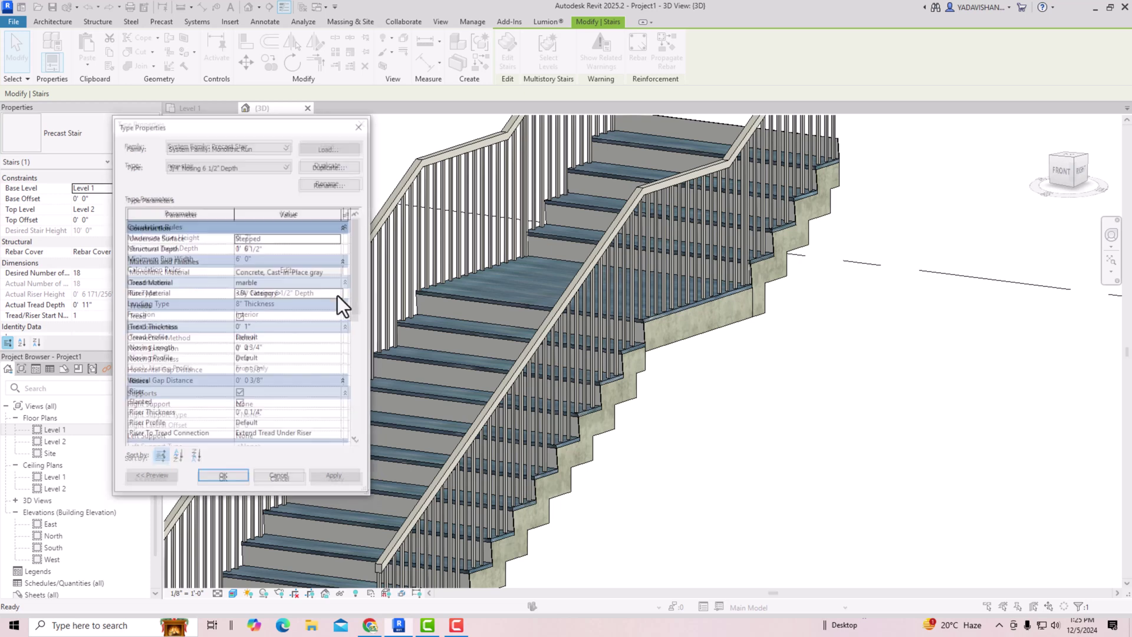
pyautogui.click(264, 293)
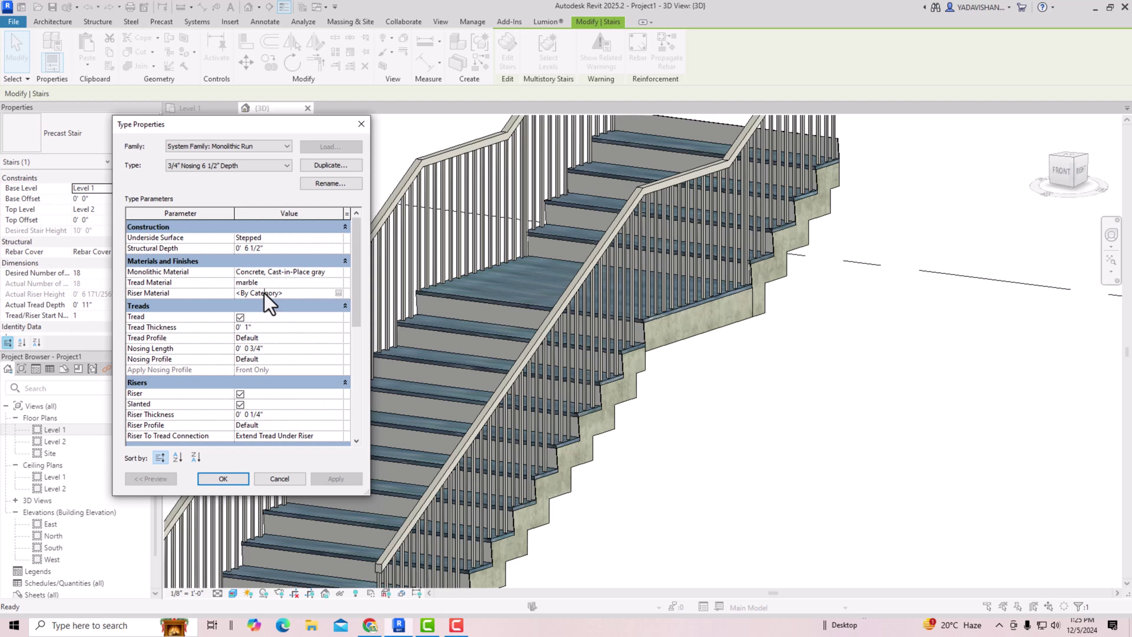
pyautogui.click(339, 293)
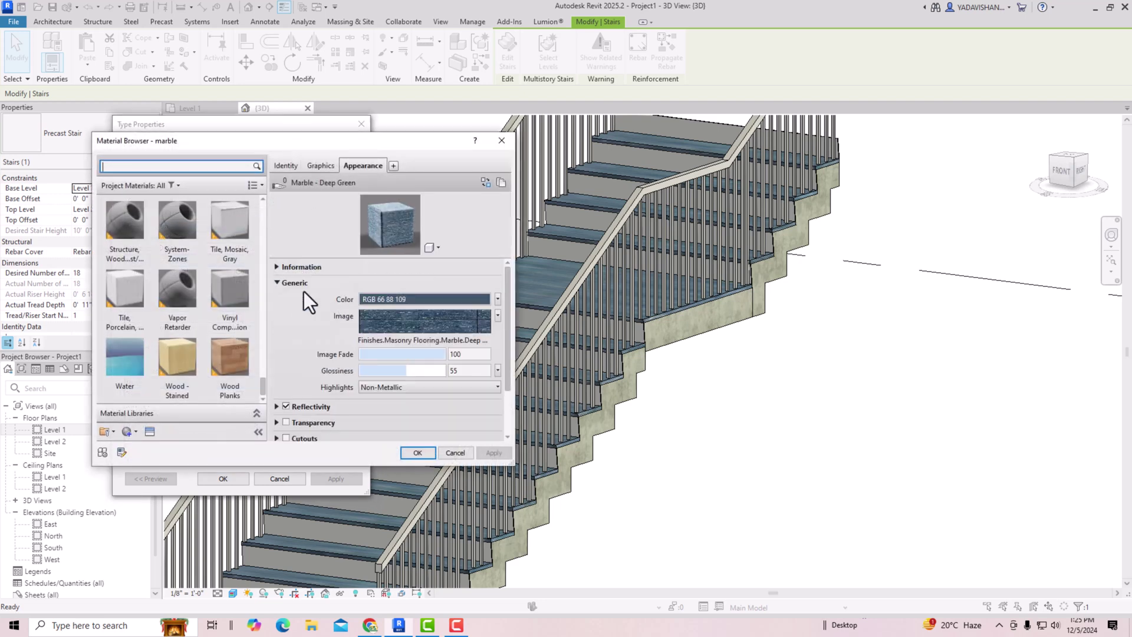
pyautogui.click(424, 452)
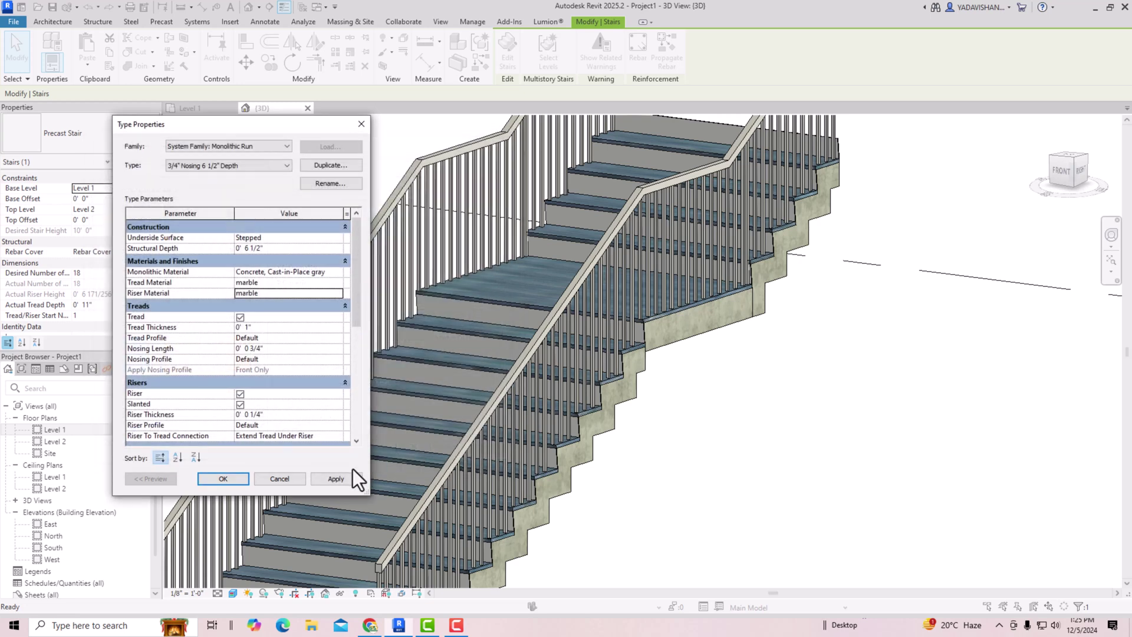
pyautogui.click(224, 479)
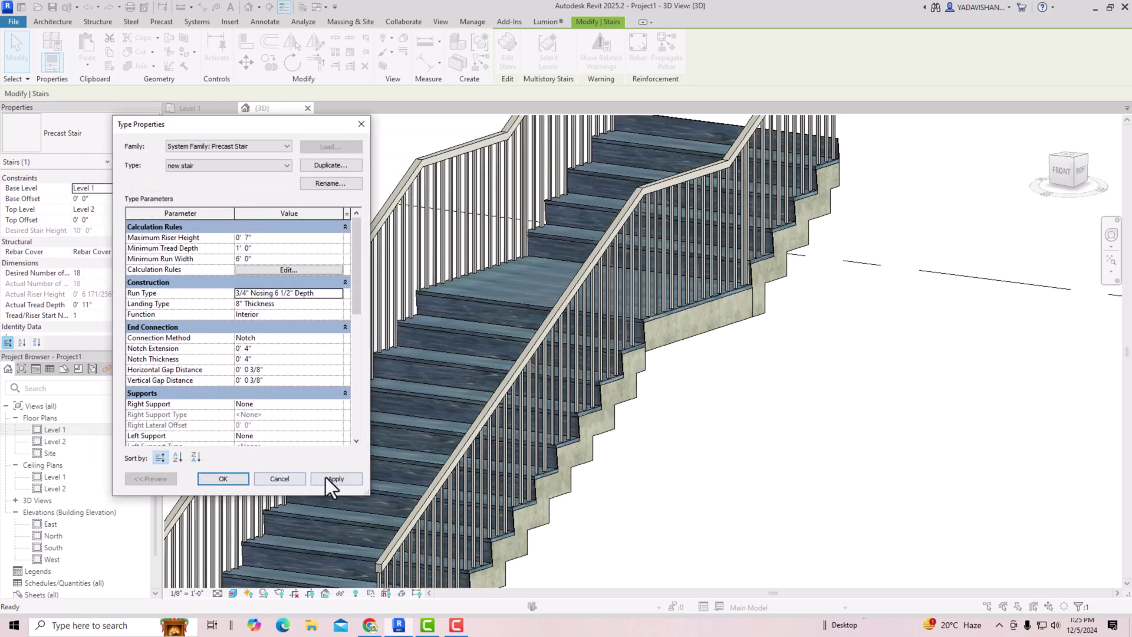
# Step: Close the stair Type Properties and orbit the 3D view to inspect the marble treads and risers
pyautogui.click(224, 479)
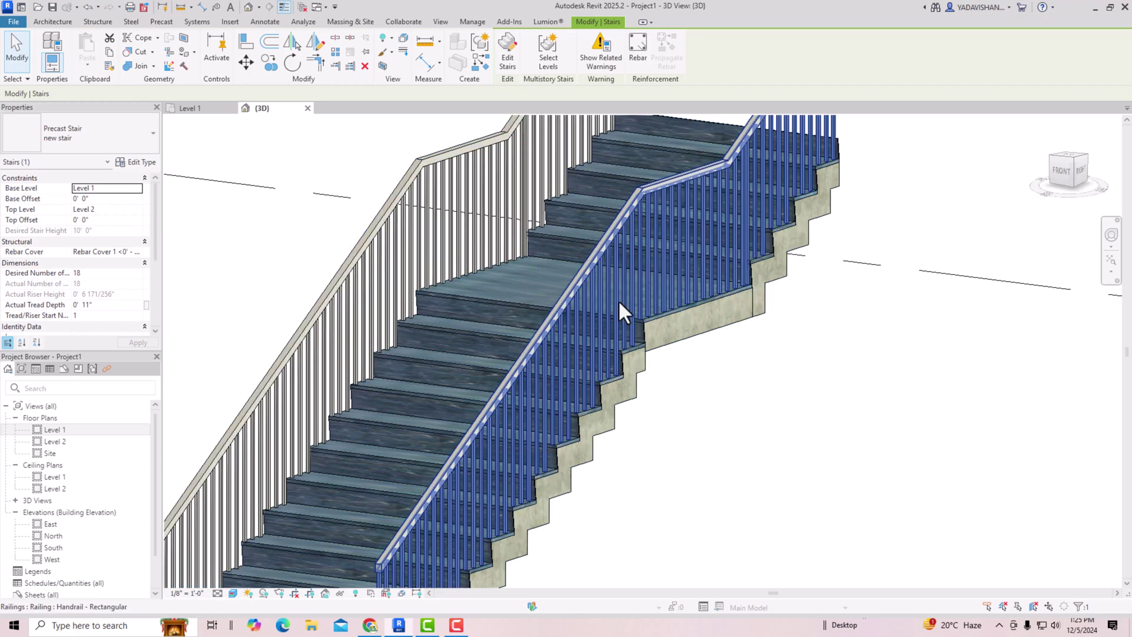
pyautogui.scroll(2, 446, 454)
pyautogui.keyDown('shift'); pyautogui.moveTo(445, 454); pyautogui.dragTo(559, 219, button='middle'); pyautogui.keyUp('shift')
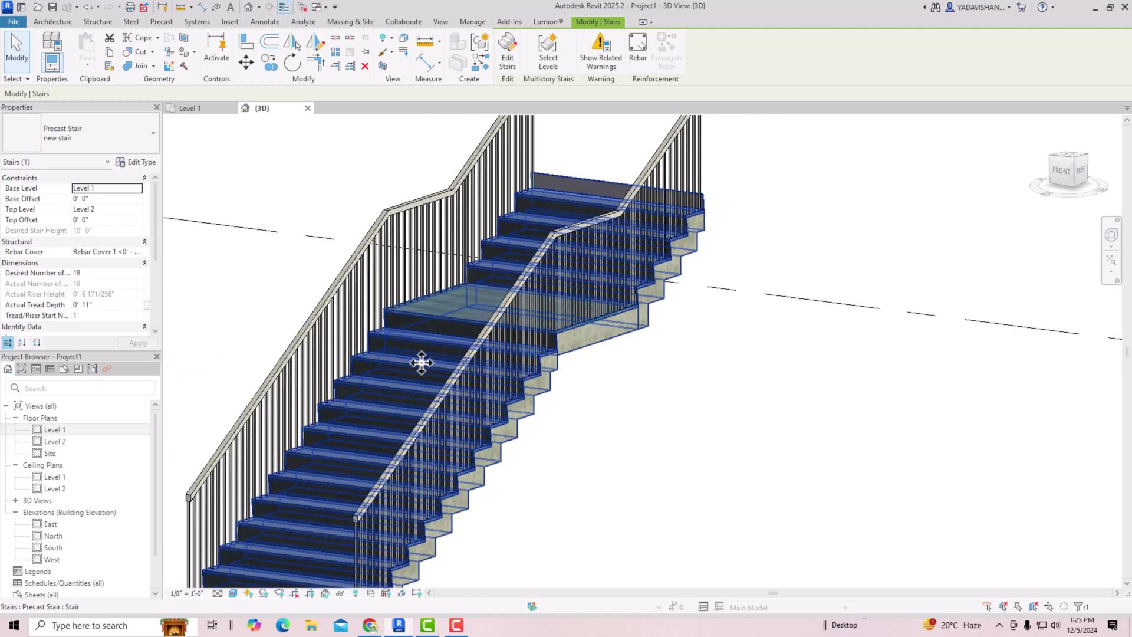